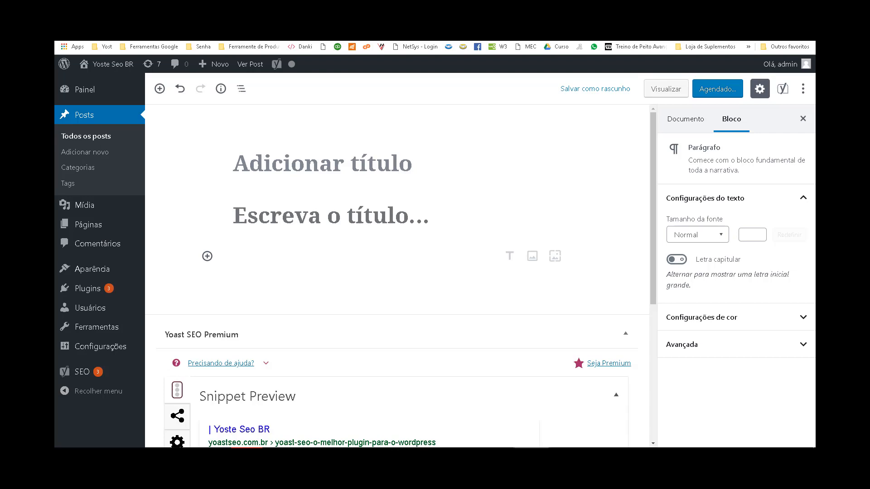
Review the Yoast SEO sections below the empty post, expanding and collapsing the readability analysis results.
scroll(559, 334, "down", 3)
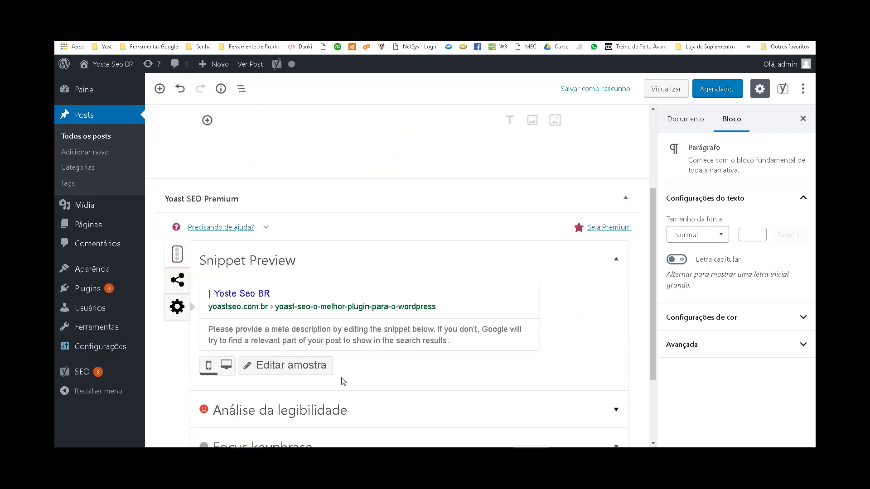
scroll(281, 358, "down", 2)
scroll(292, 314, "up", 4)
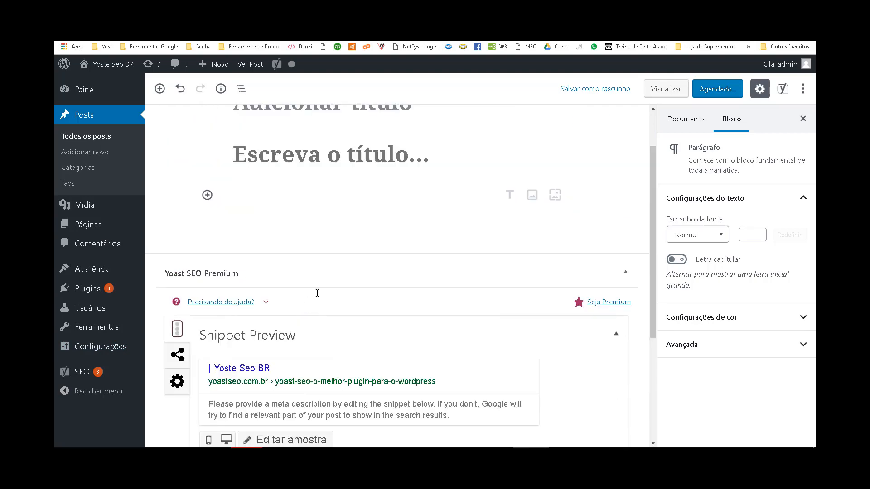
scroll(316, 292, "up", 1)
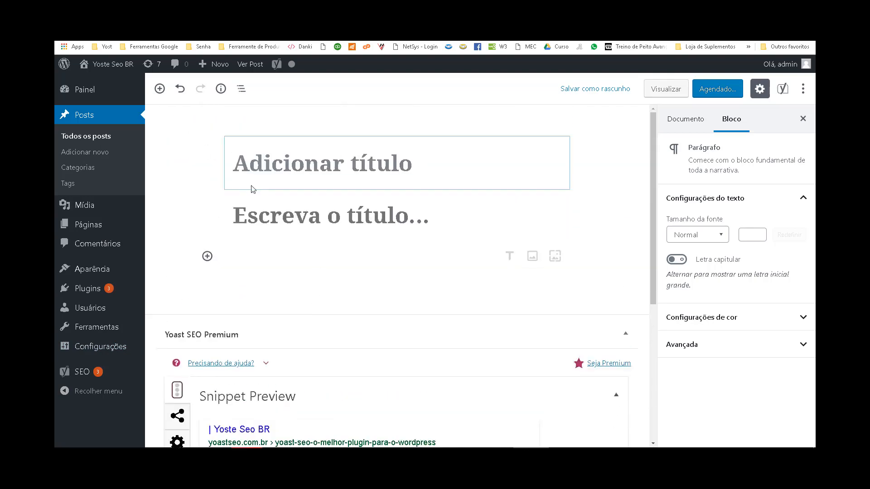
scroll(312, 217, "down", 5)
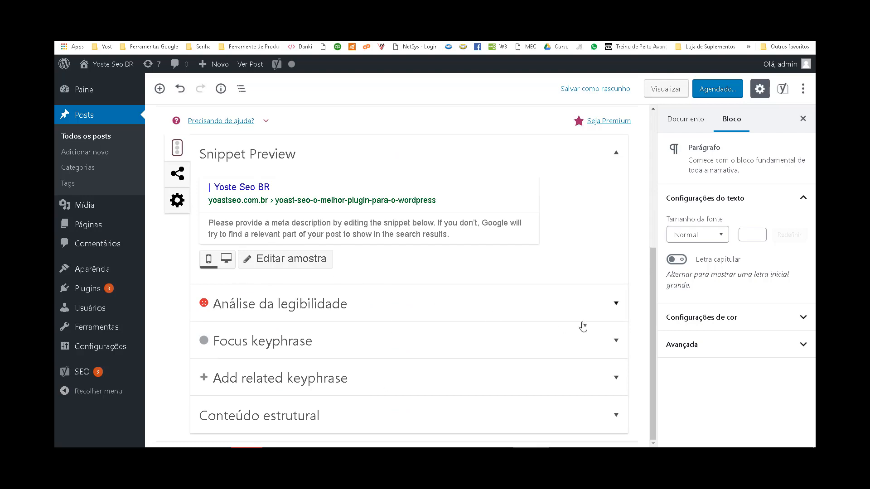
left_click(616, 304)
scroll(378, 339, "down", 3)
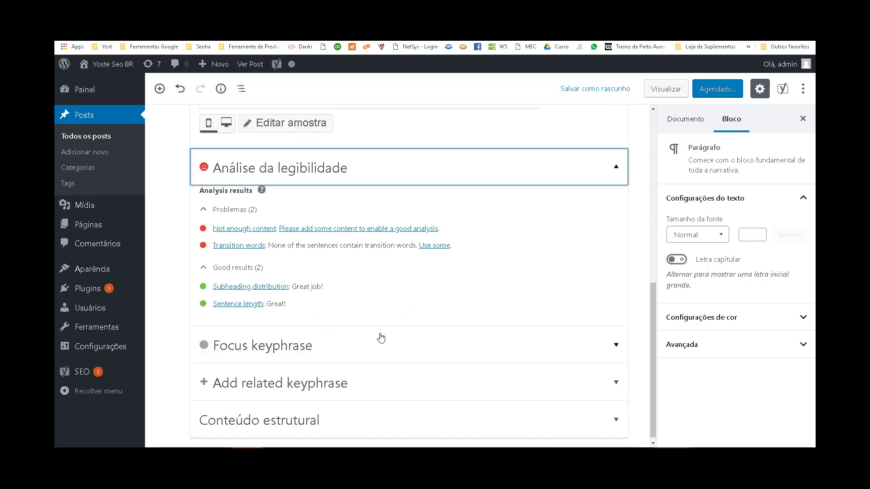
scroll(397, 306, "up", 2)
scroll(397, 306, "up", 3)
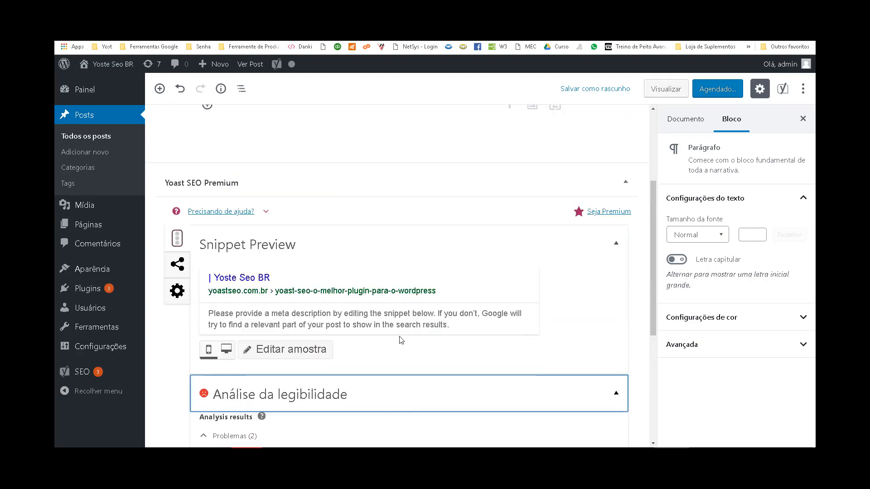
scroll(401, 338, "down", 3)
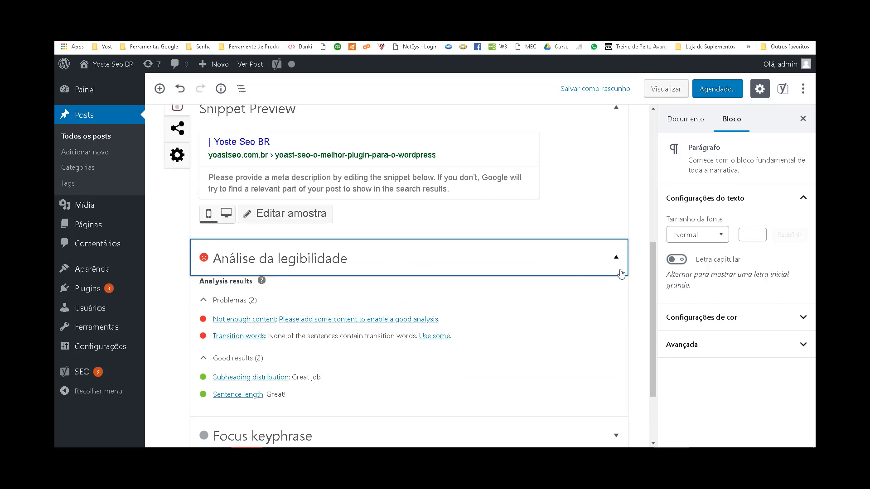
left_click(617, 257)
scroll(340, 349, "up", 5)
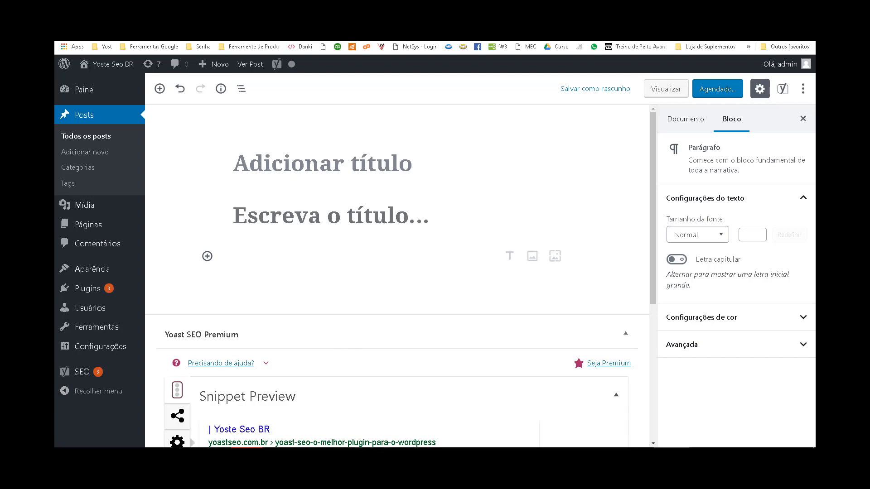
Switch to Word and look through the article, checking where its paragraphs mention Yoast.
key("alt+Tab")
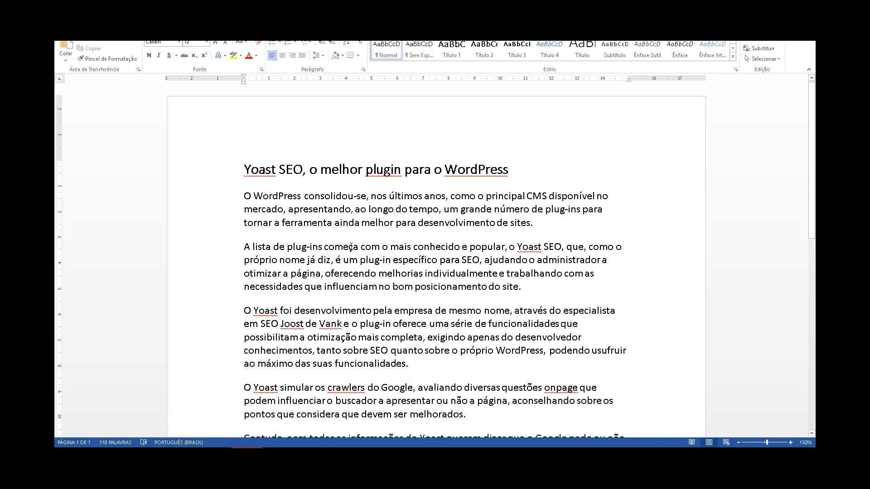
scroll(389, 228, "down", 3)
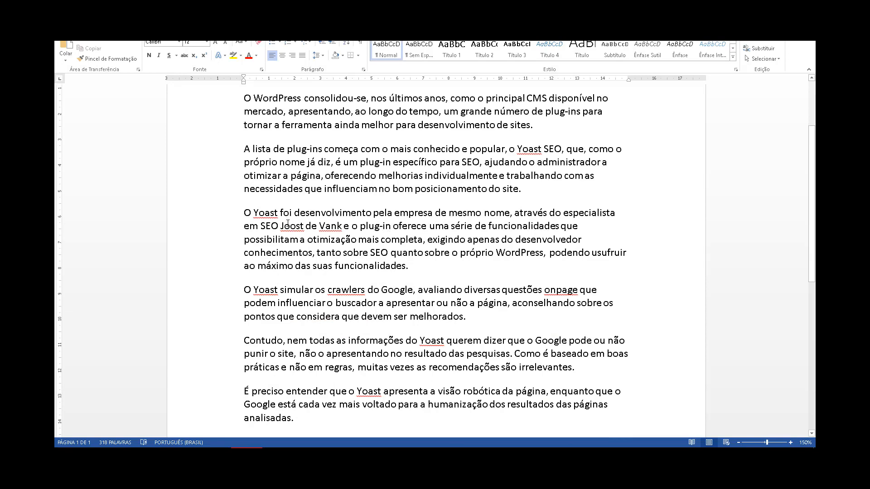
left_click_drag(254, 212, 374, 213)
left_click(253, 289)
left_click_drag(254, 290, 276, 290)
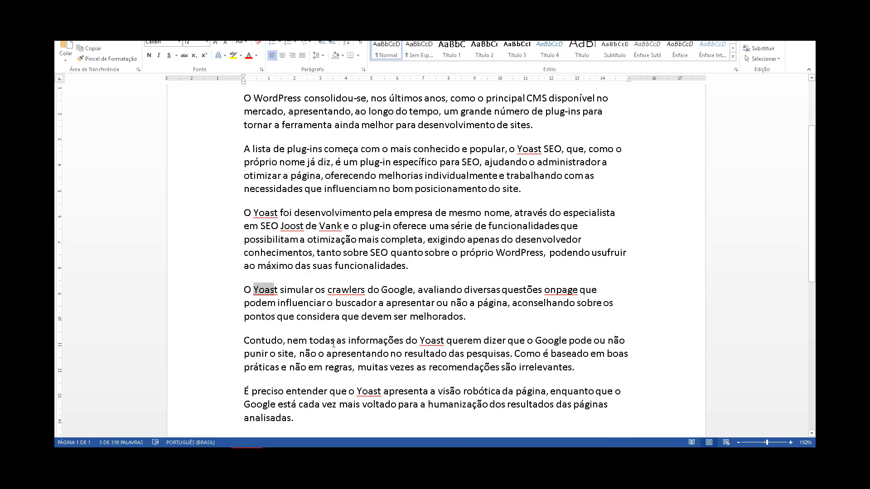
scroll(373, 380, "down", 3)
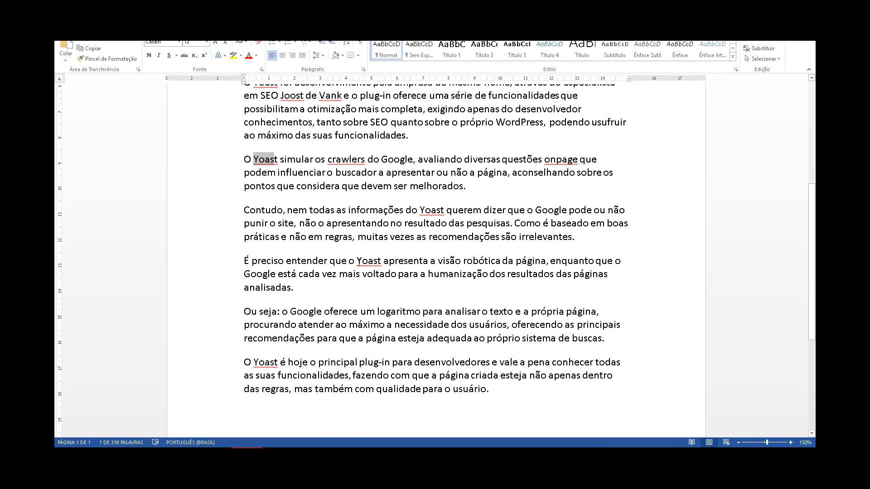
left_click_drag(356, 261, 380, 266)
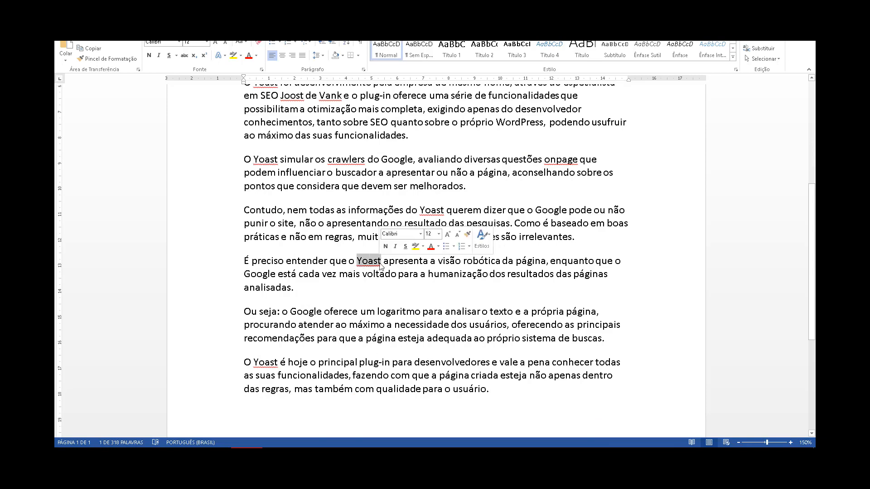
scroll(418, 292, "up", 5)
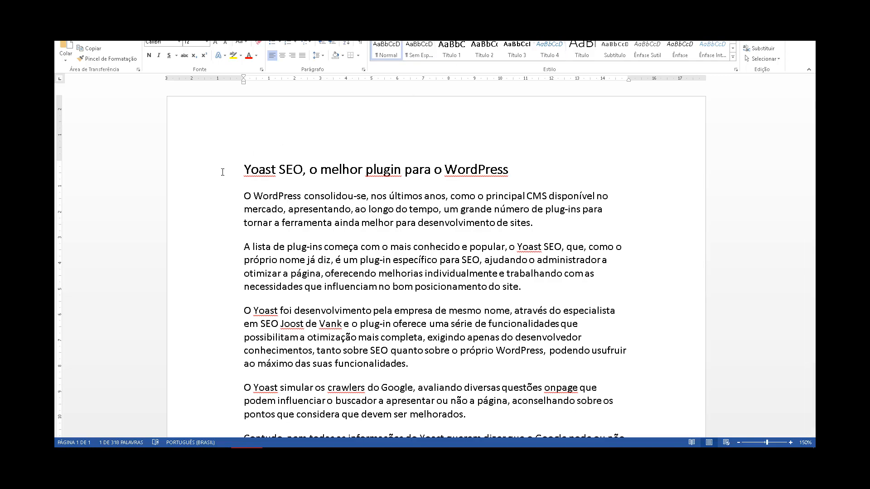
Copy the whole Word article, from the title "Yoast SEO, o melhor plugin para o WordPress" through the last paragraph.
left_click_drag(255, 169, 343, 272)
scroll(358, 274, "down", 2)
scroll(343, 271, "down", 5)
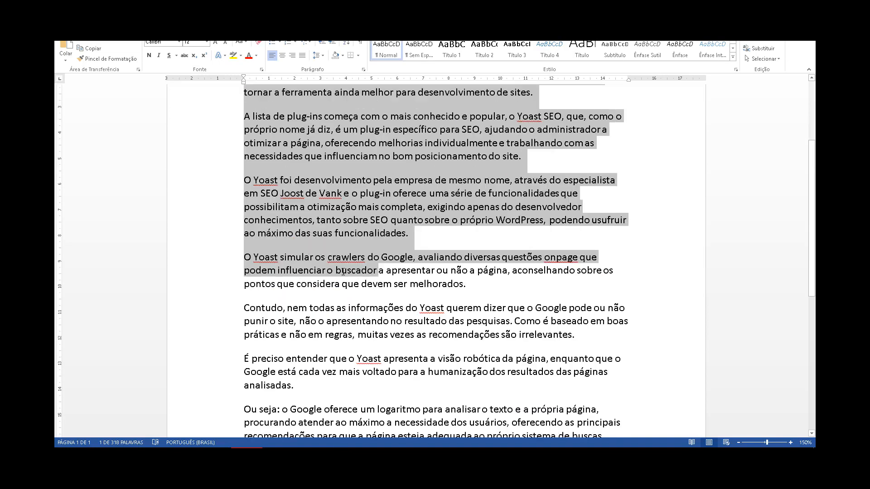
left_click_drag(343, 272, 501, 339)
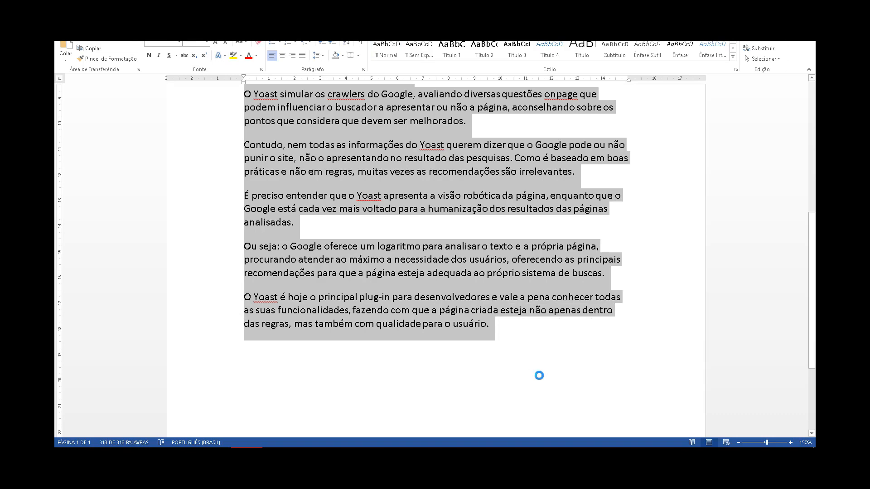
Switch back to WordPress, paste the article into the post's empty heading block and check the inserted content.
key("alt+Tab")
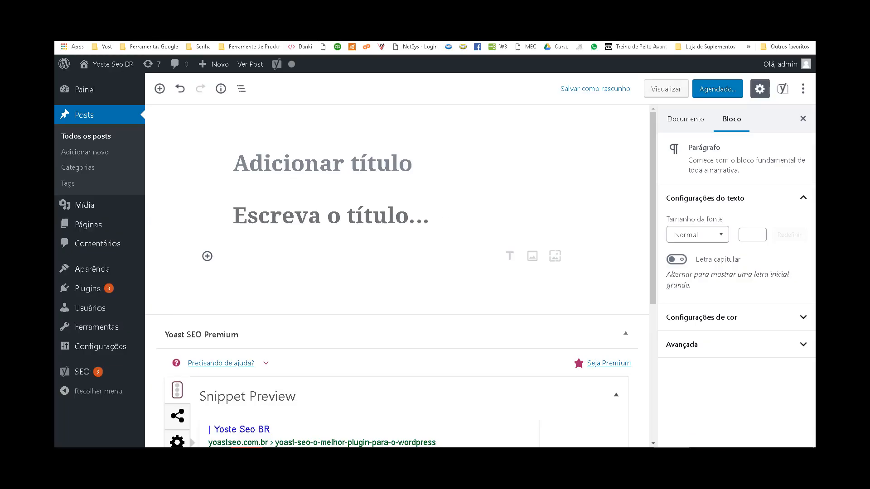
left_click(342, 225)
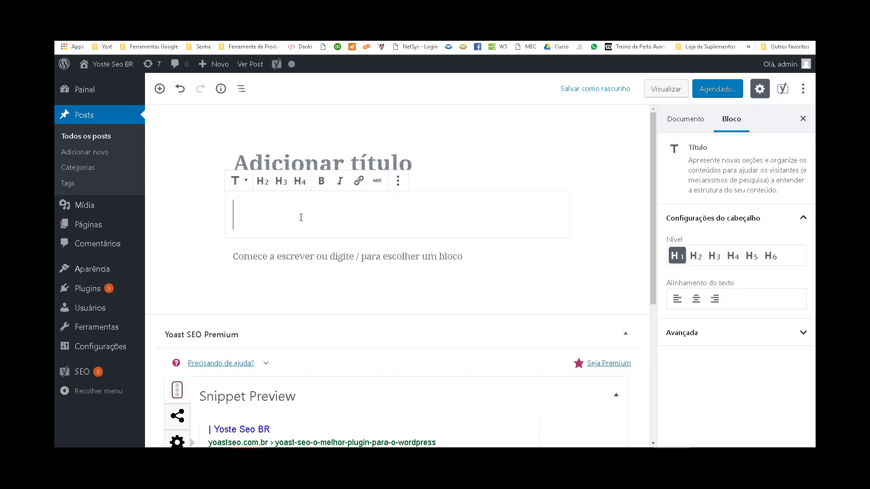
key("ctrl+v")
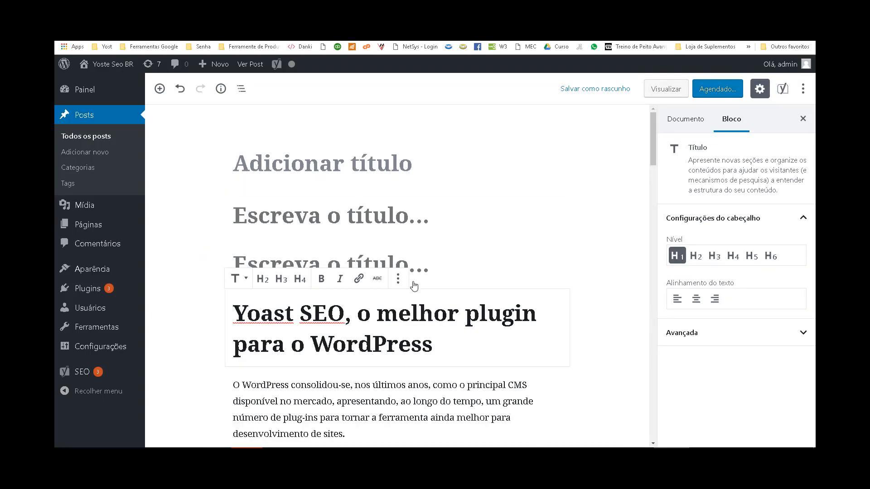
scroll(472, 291, "down", 2)
scroll(341, 192, "up", 2)
scroll(383, 268, "down", 10)
scroll(383, 269, "down", 5)
scroll(385, 268, "up", 5)
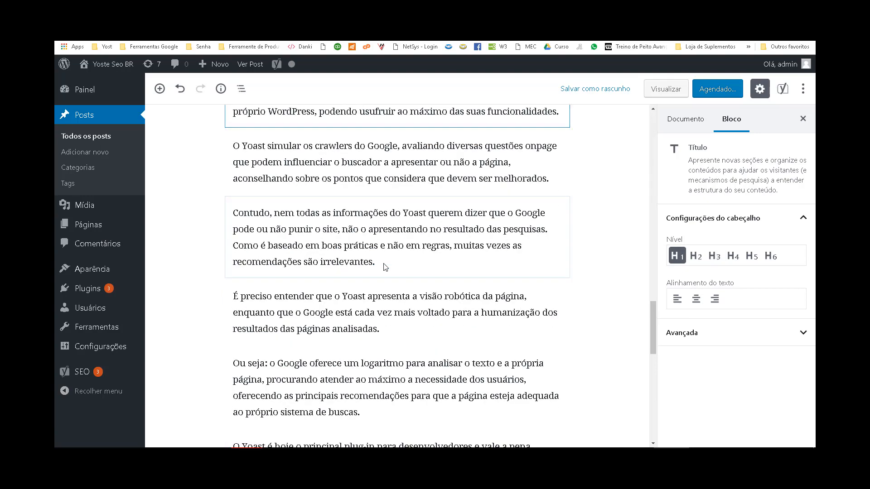
Undo the last change to the heading blocks and look over the pasted article down to its end.
key("ctrl+z")
scroll(386, 268, "up", 8)
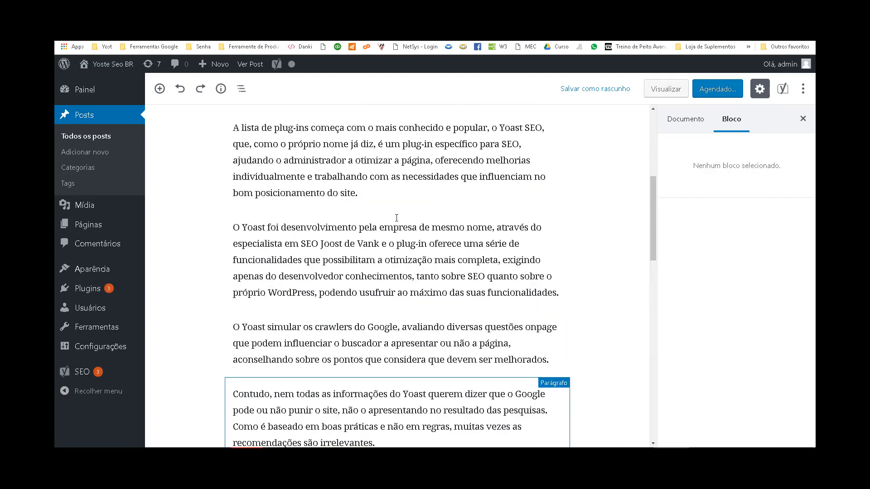
key("ctrl+shift+z")
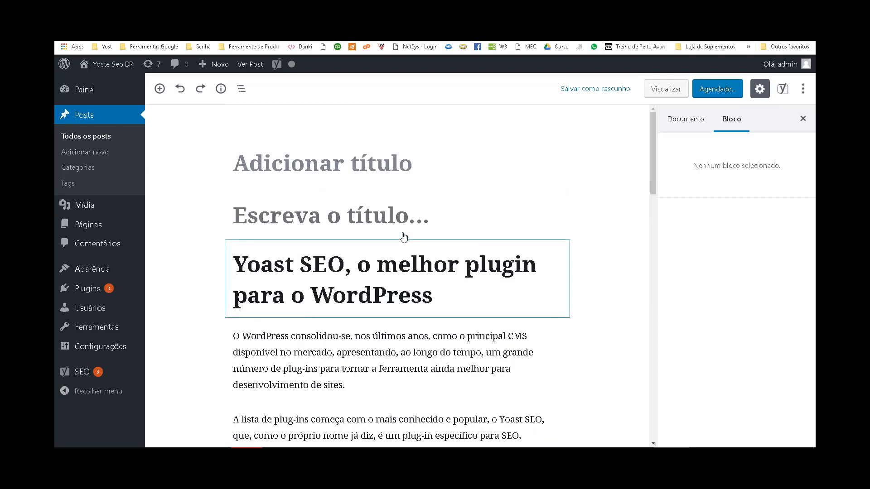
scroll(422, 239, "down", 15)
scroll(401, 259, "up", 4)
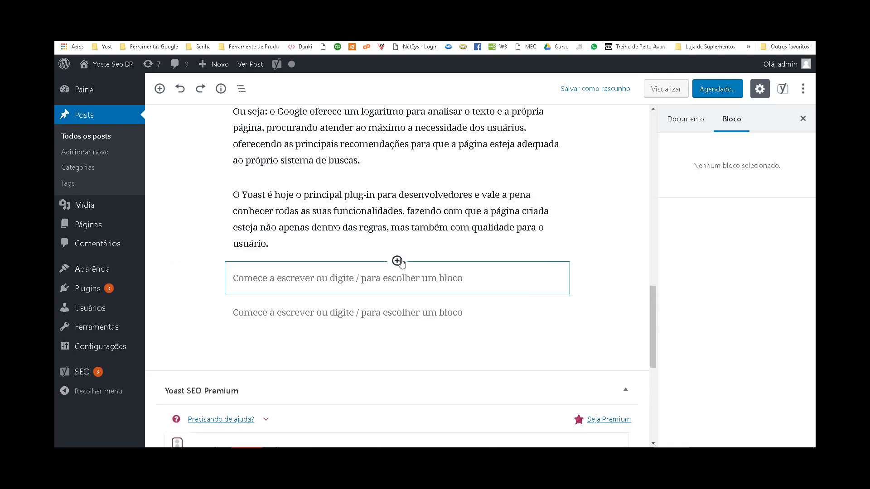
scroll(471, 256, "up", 20)
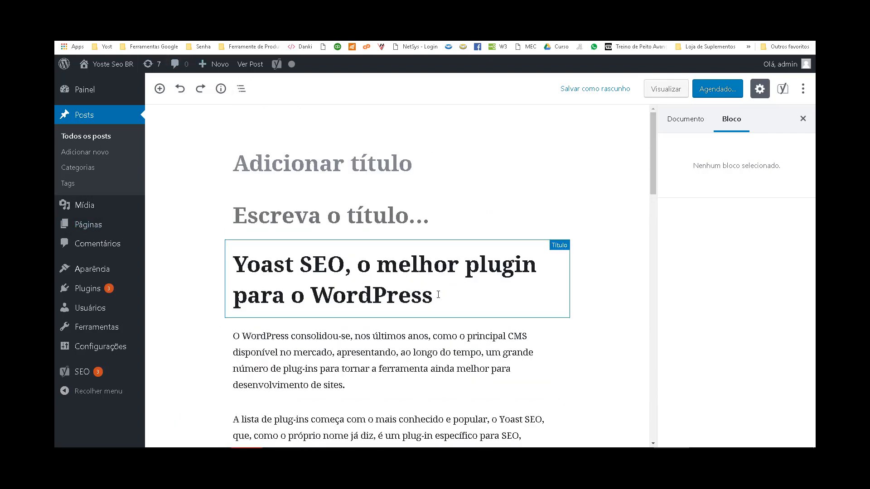
Move the heading text "Yoast SEO, o melhor plugin para o WordPress" from the article body into the post title.
left_click_drag(438, 297, 219, 247)
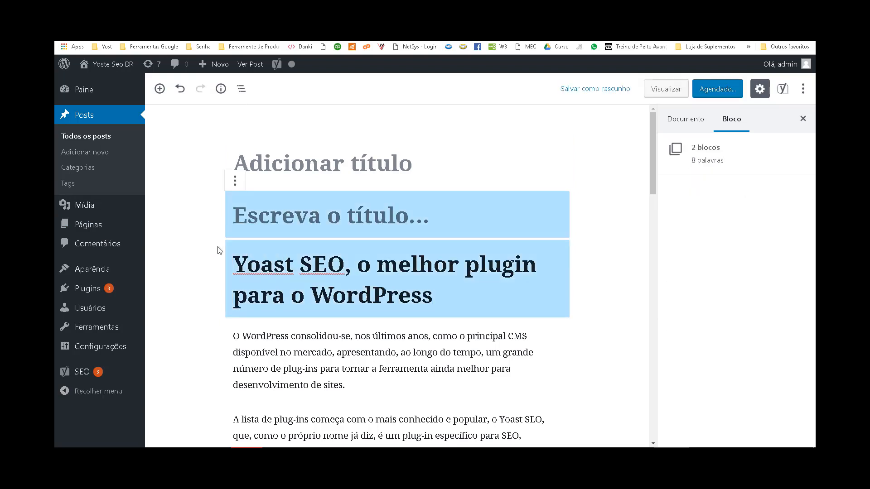
left_click(233, 263)
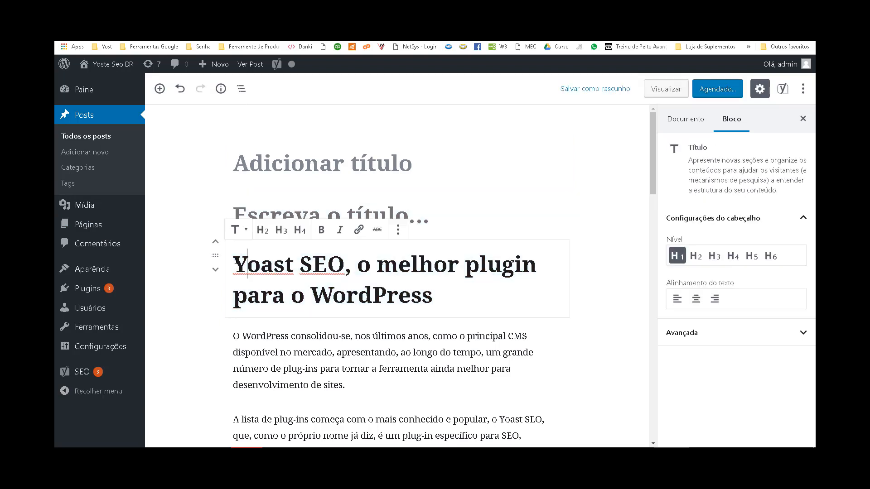
left_click_drag(233, 263, 456, 292)
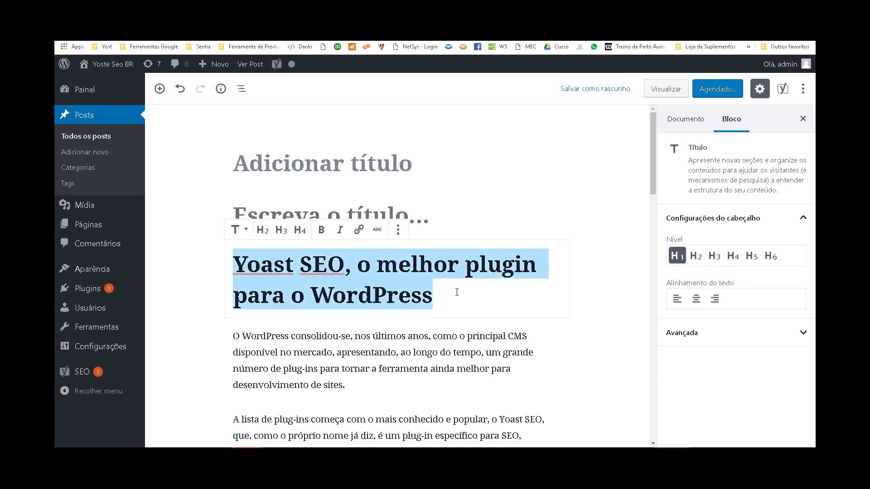
key("ctrl+x")
left_click(344, 164)
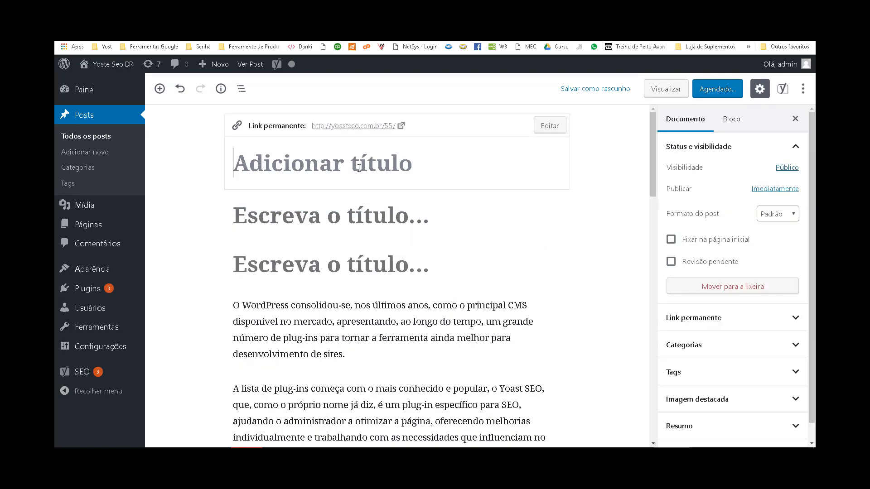
key("ctrl+v")
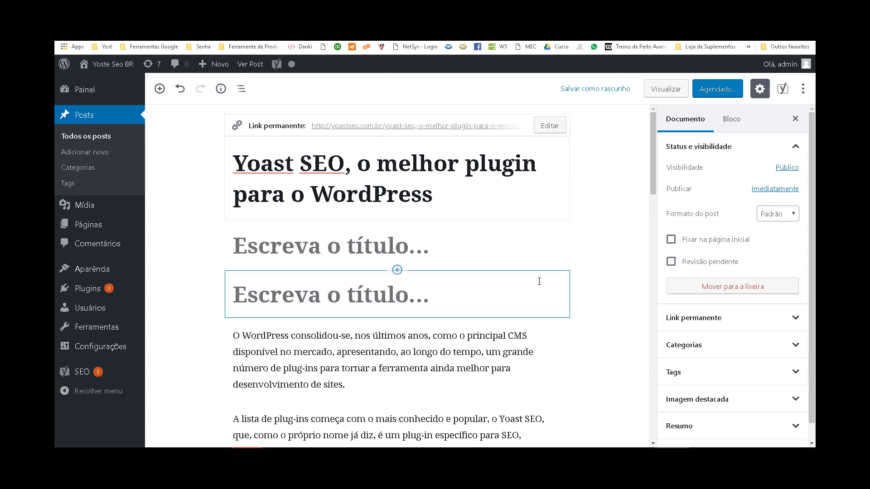
Undo the title move and start a new post.
key("ctrl+z")
key("ctrl+z")
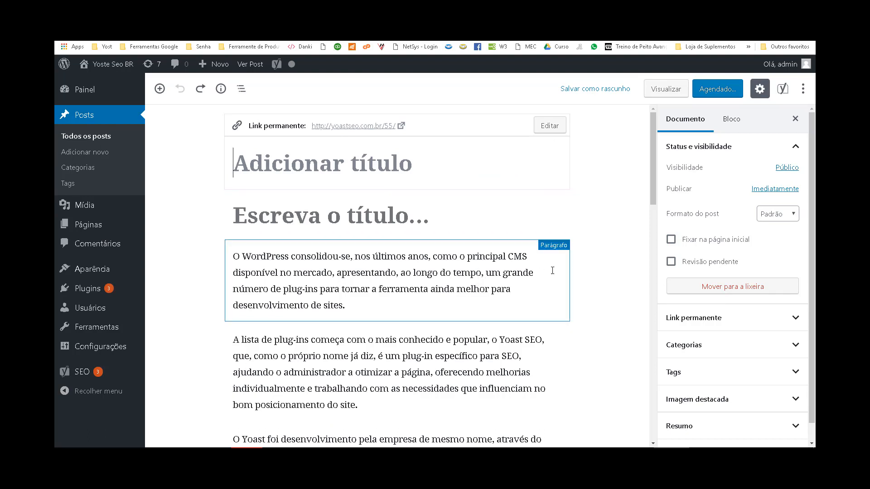
left_click(92, 153)
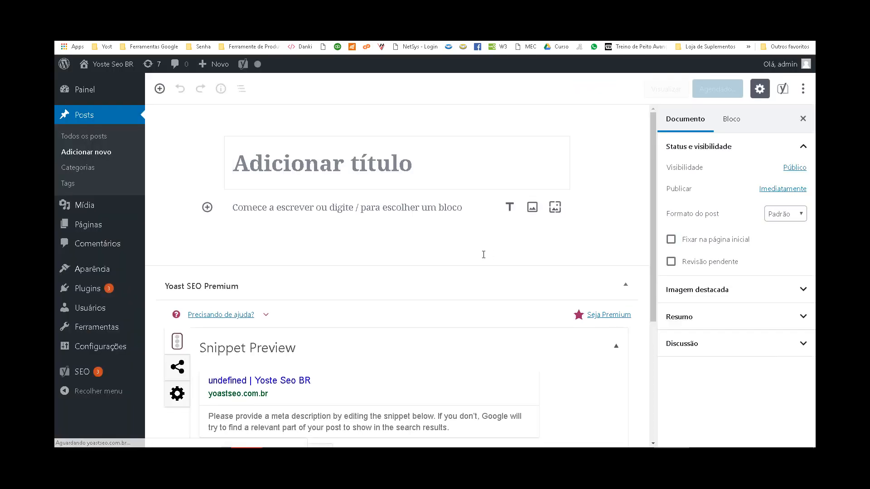
left_click(364, 205)
key("ctrl+v")
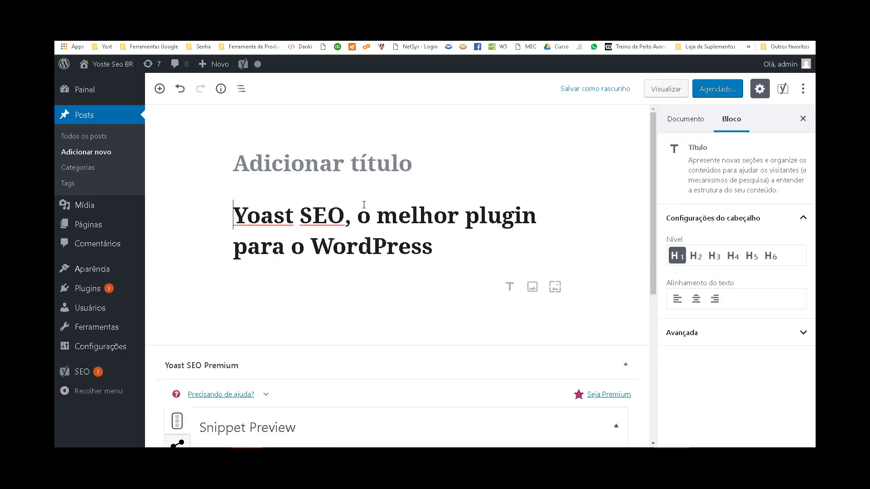
key("ctrl+z")
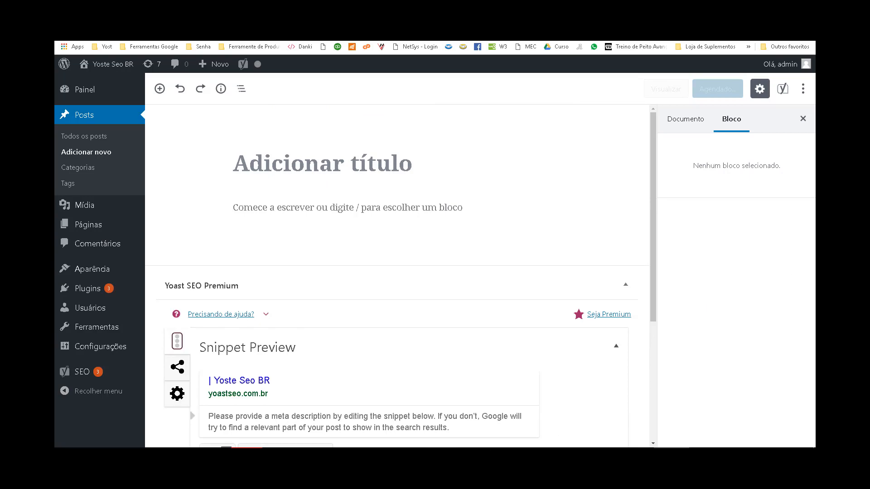
Copy the whole article text from the Word document and paste it into the empty first block of the new WordPress post.
key("alt+Tab")
key("ctrl+a")
left_click_drag(558, 346, 244, 141)
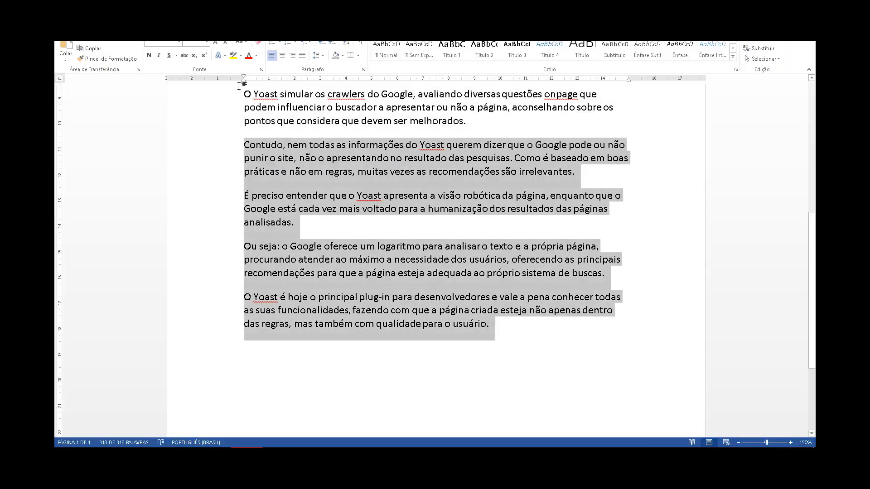
left_click_drag(239, 86, 244, 154)
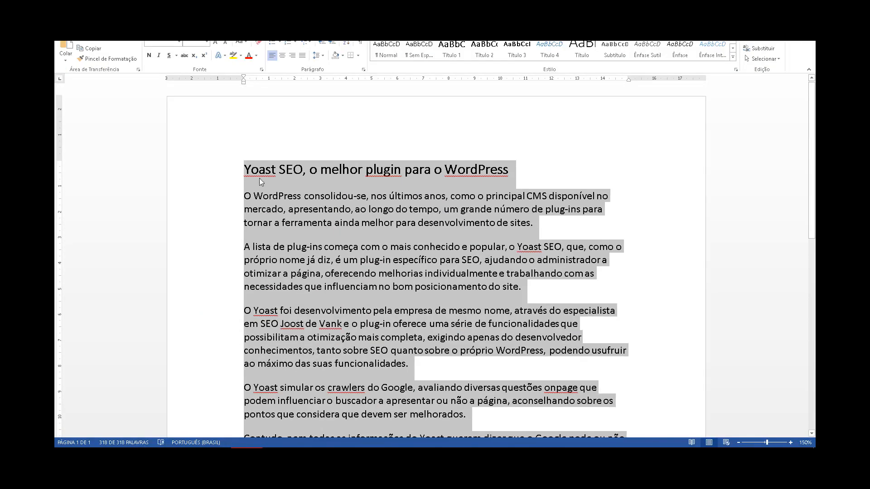
key("alt+Tab")
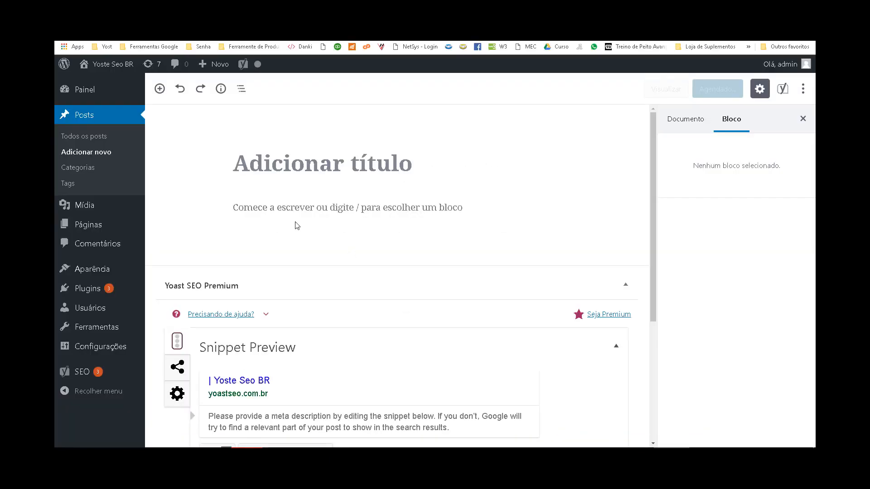
left_click(283, 203)
key("ctrl+v")
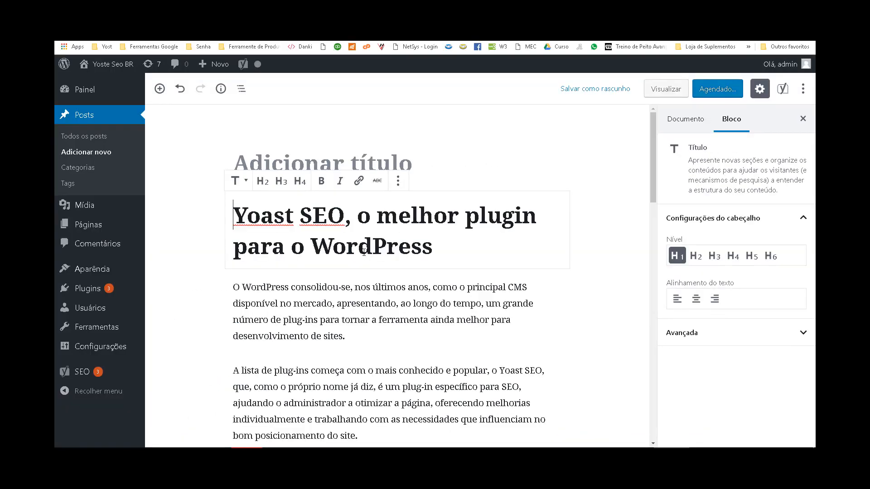
Move the heading text "Yoast SEO, o melhor plugin para o WordPress" from the article body into the post title and save the post as a draft.
left_click_drag(455, 252, 232, 221)
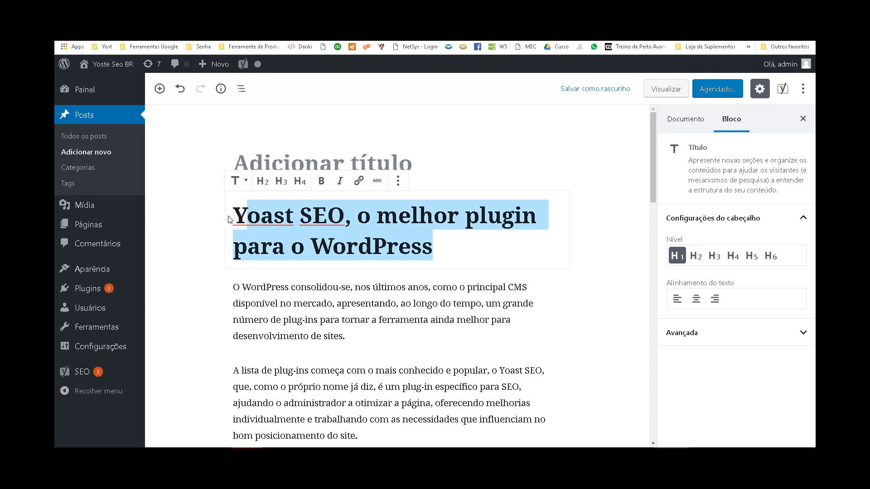
key("BackSpace")
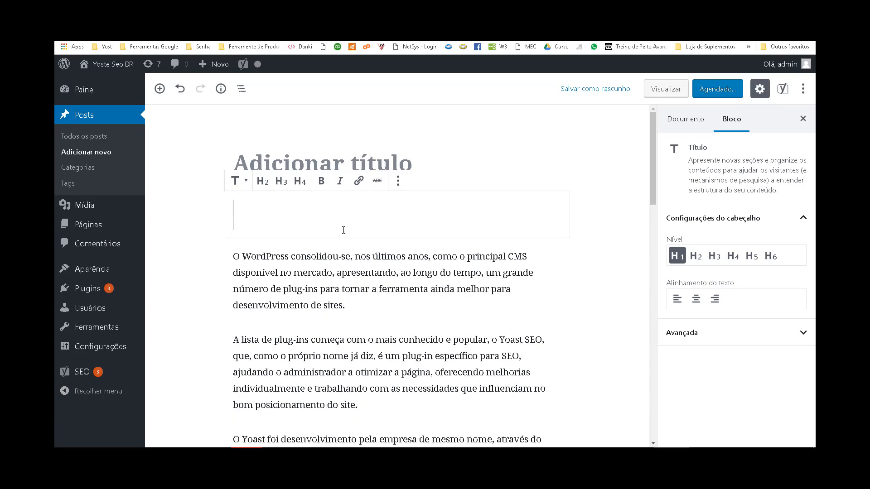
key("Delete")
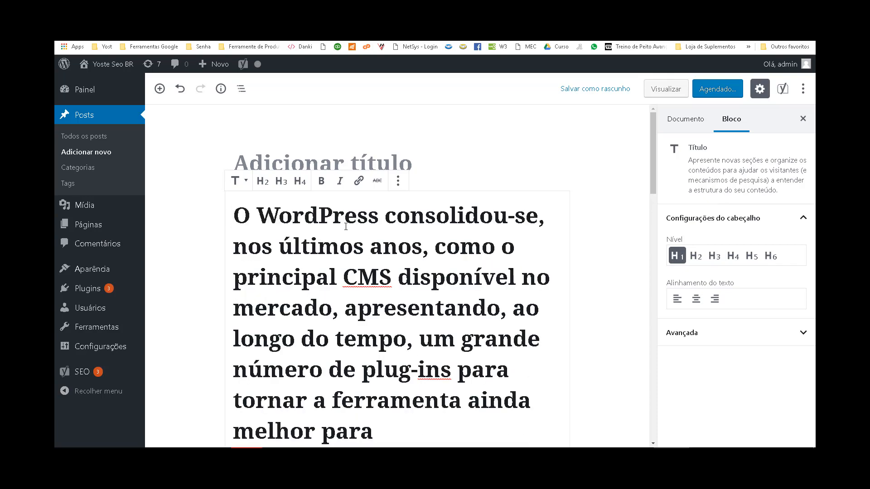
key("ctrl+z")
left_click(349, 155)
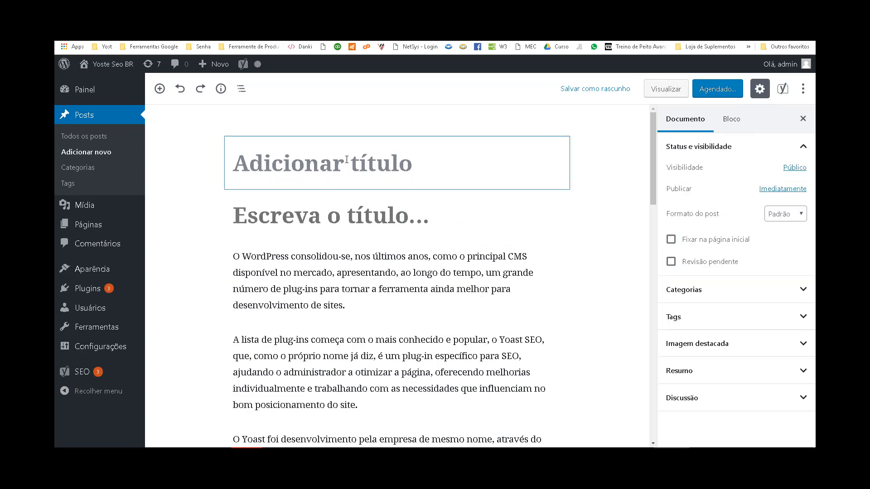
key("ctrl+v")
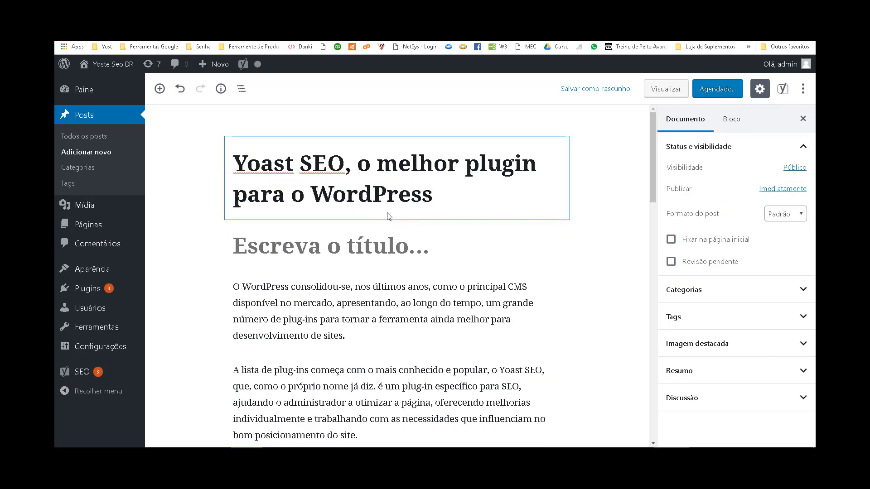
left_click(582, 90)
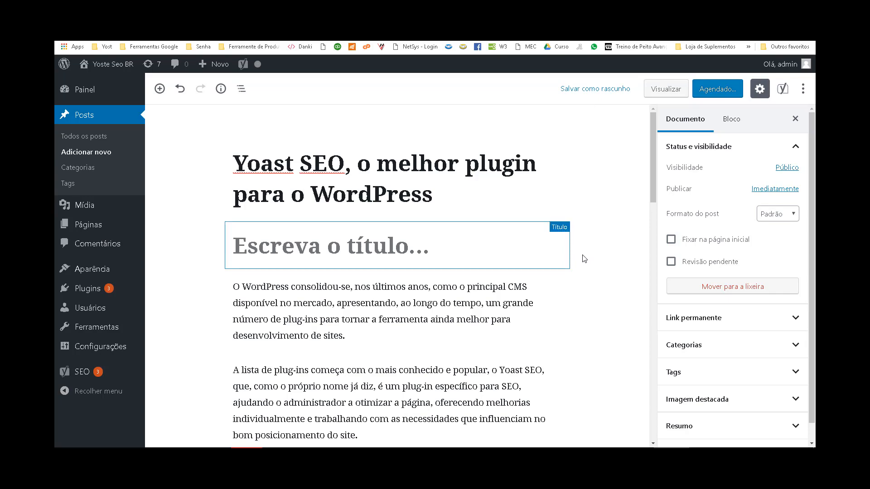
Expand the readability analysis below the article in the Yoast SEO box and read its problems, improvements and good results.
scroll(584, 258, "down", 2)
scroll(585, 259, "down", 20)
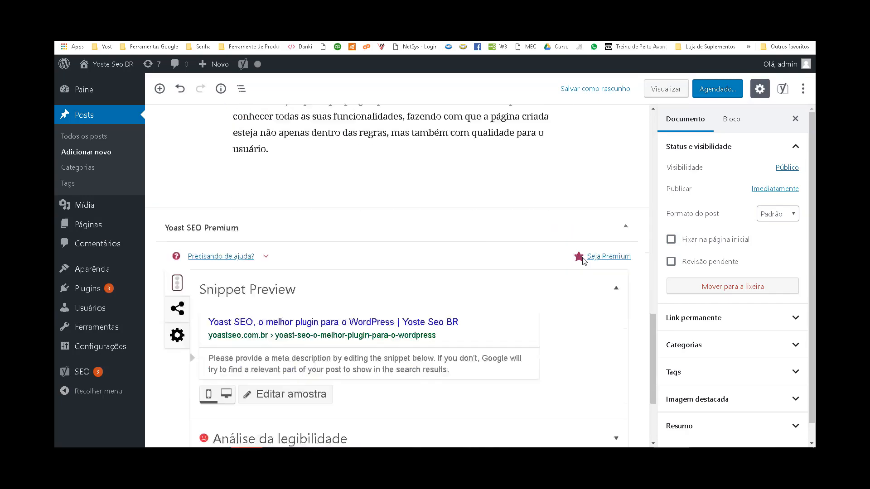
left_click(293, 313)
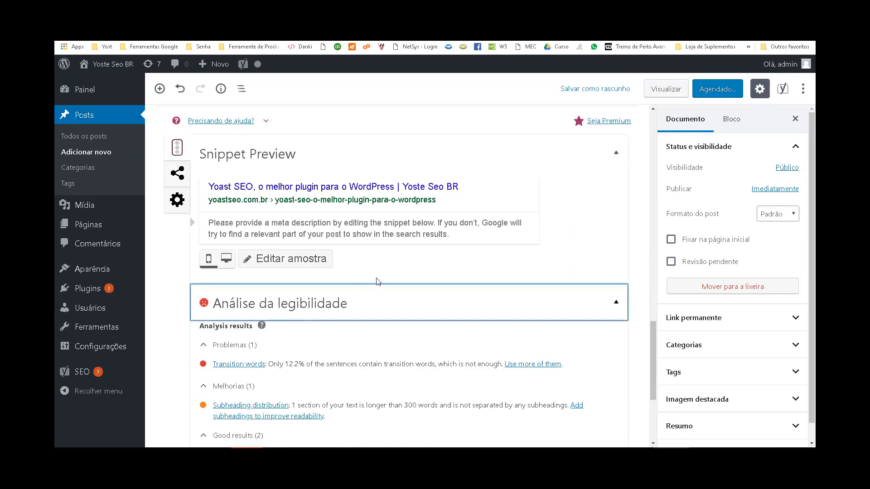
scroll(375, 281, "down", 3)
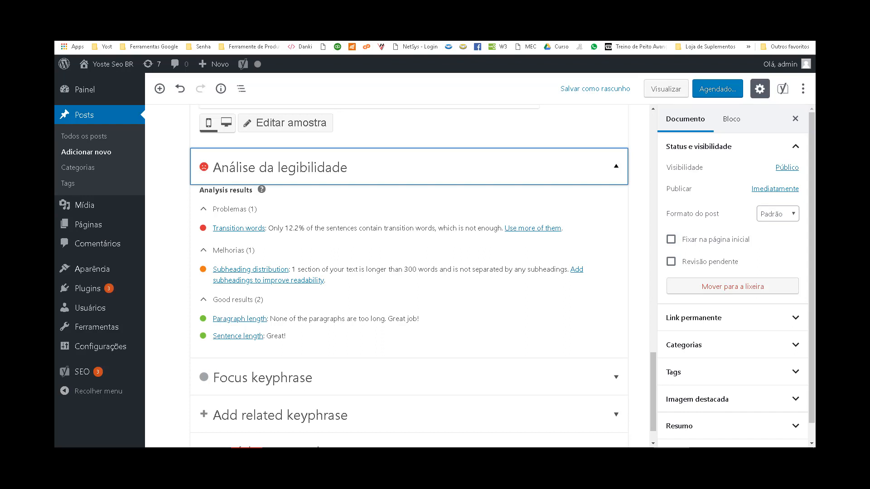
scroll(432, 307, "down", 1)
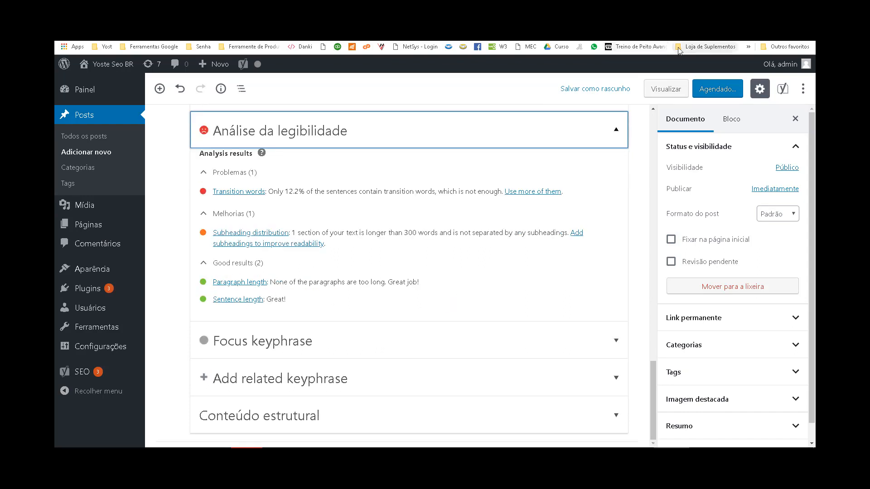
Translate the page into Portuguese with the Google Translate extension and look over the translated readability results.
left_click(755, 40)
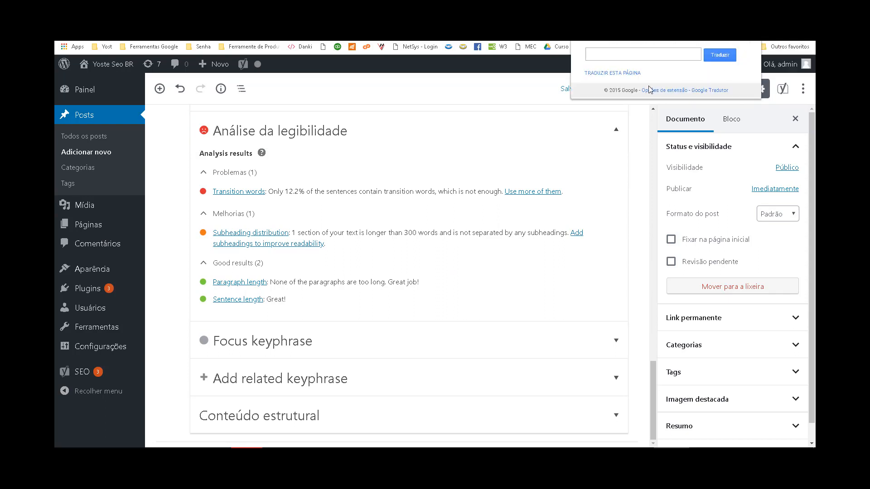
left_click(603, 74)
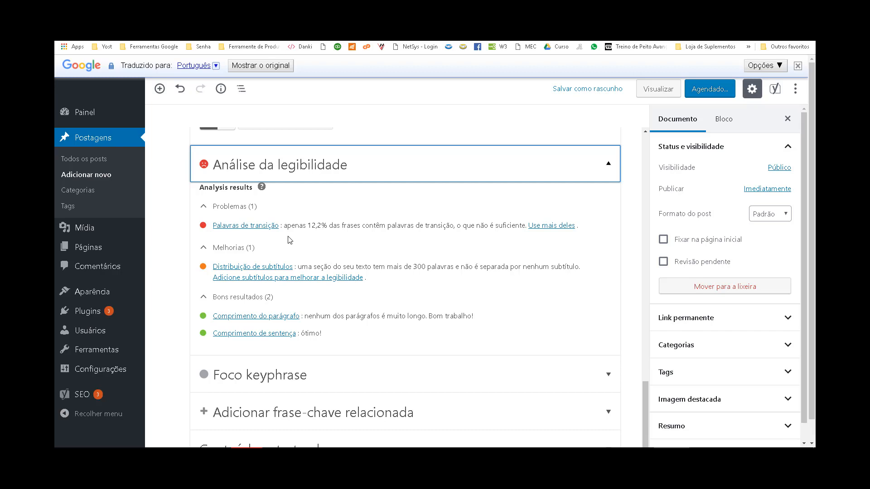
scroll(290, 240, "down", 1)
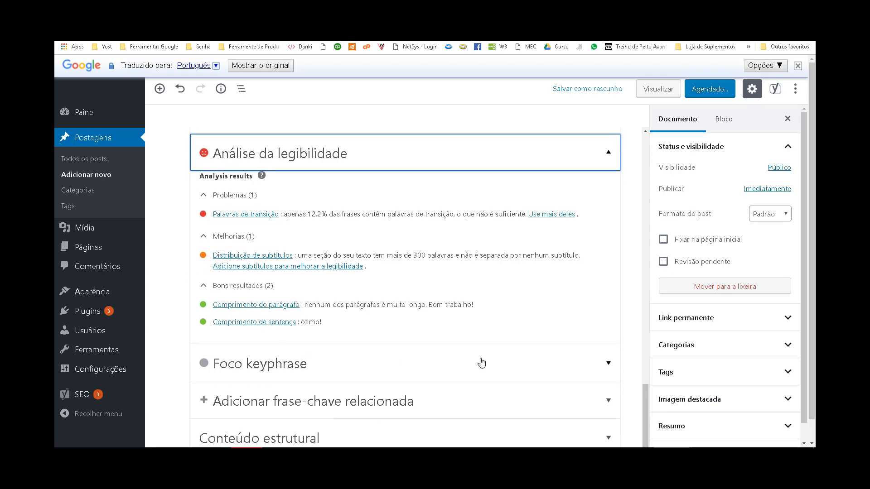
scroll(482, 362, "up", 3)
scroll(481, 364, "down", 3)
Expand the "Conteúdo estrutural" section and review the snippet preview and the translated transition word, subheading, paragraph and sentence results.
left_click(613, 444)
scroll(478, 375, "down", 1)
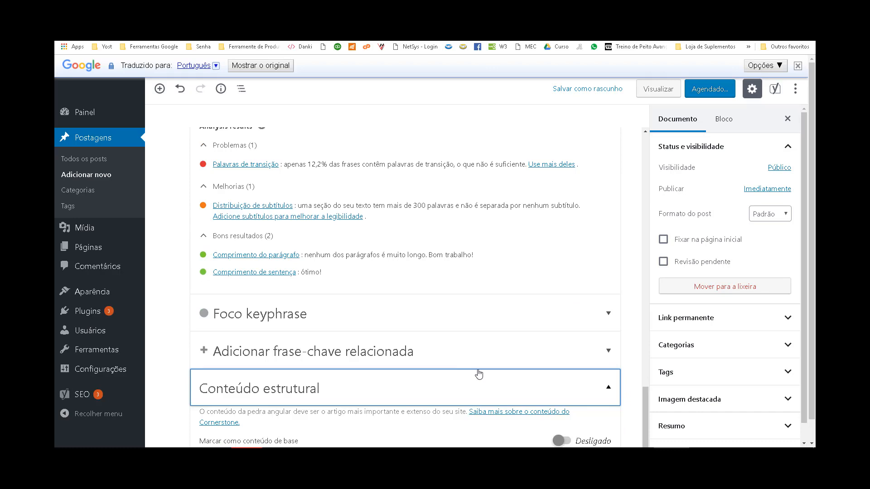
scroll(468, 372, "up", 5)
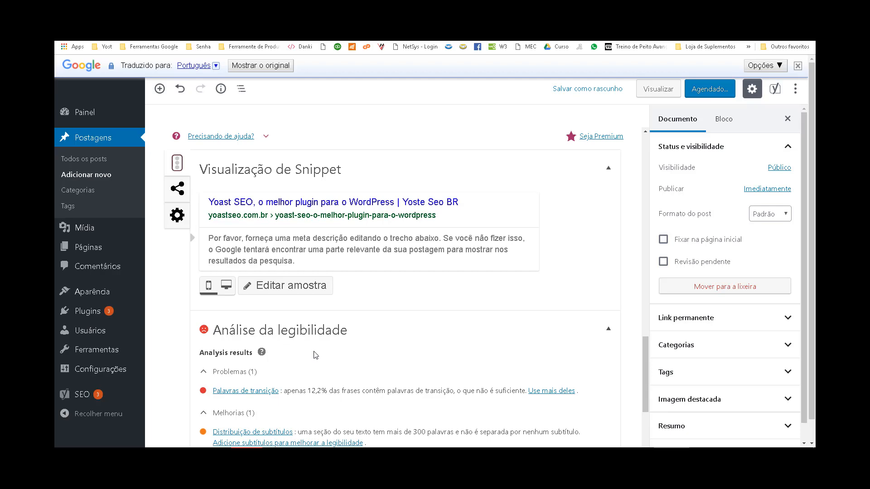
scroll(316, 355, "down", 3)
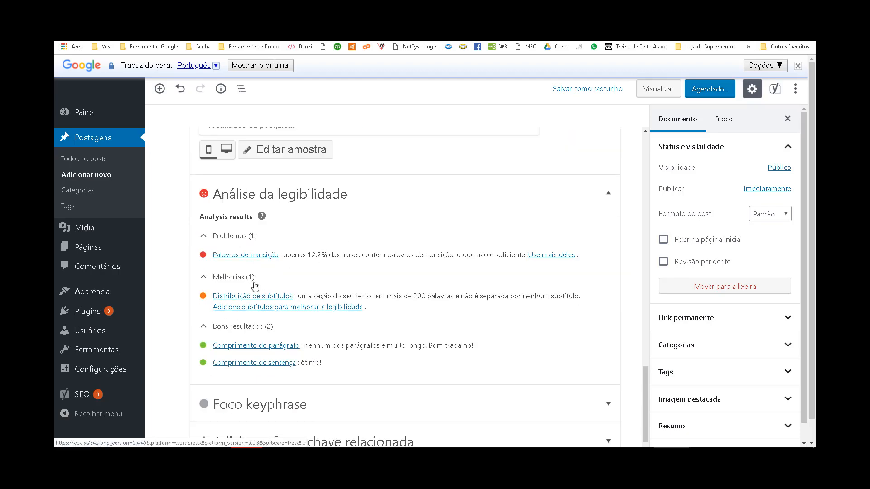
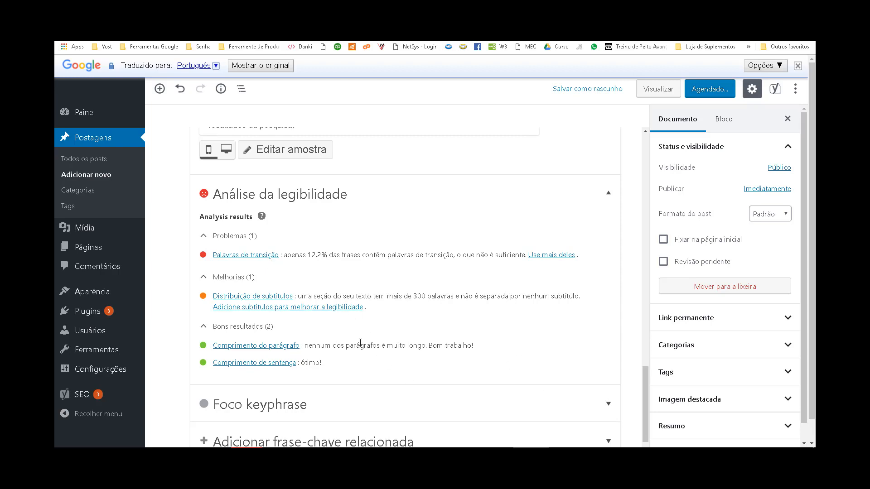
mouse_move(361, 343)
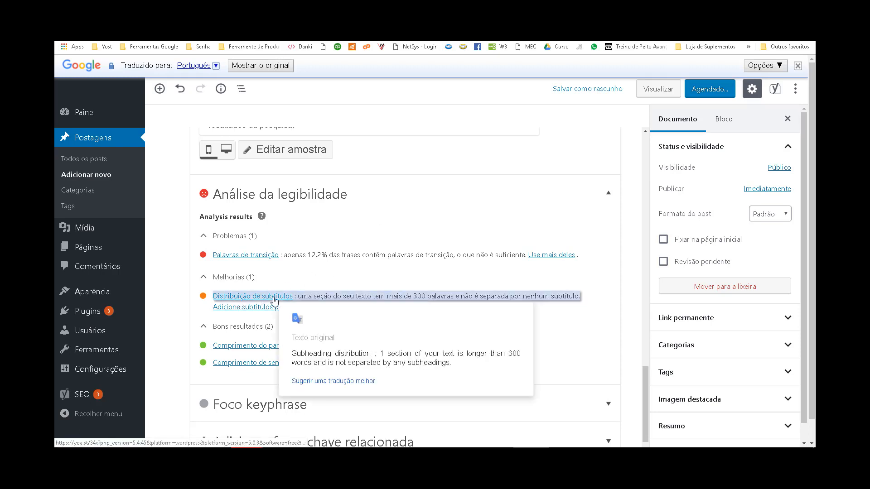
Read through the article's title and paragraphs and compare the text structure with the readability results on subheading distribution.
scroll(496, 285, "up", 4)
scroll(496, 285, "up", 15)
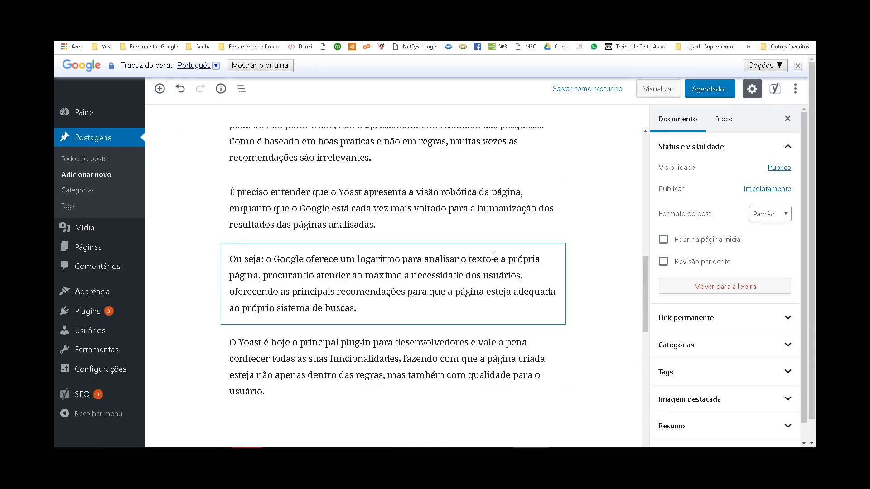
scroll(442, 244, "down", 4)
scroll(442, 244, "down", 10)
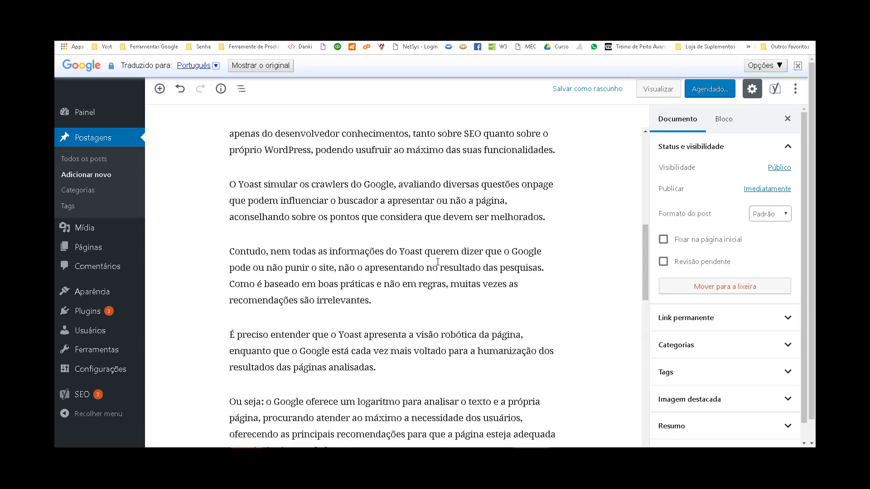
scroll(437, 261, "up", 9)
scroll(442, 258, "up", 5)
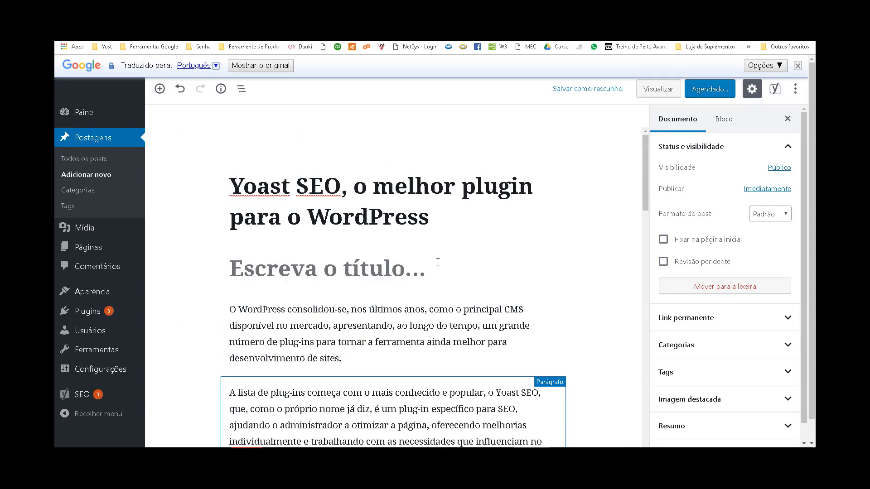
scroll(326, 319, "down", 2)
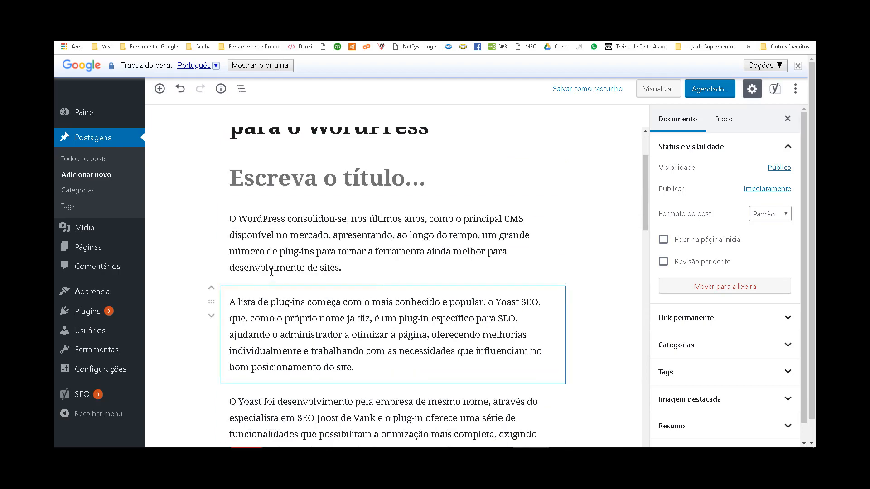
scroll(343, 299, "down", 3)
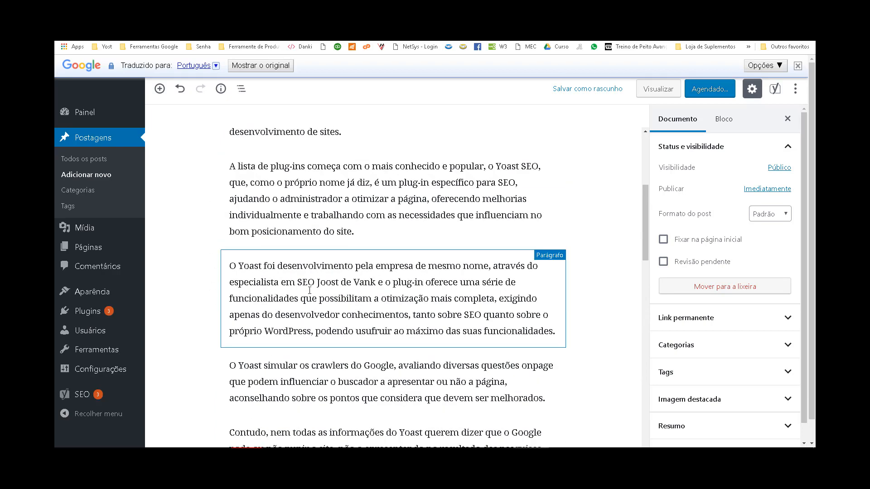
scroll(310, 290, "down", 5)
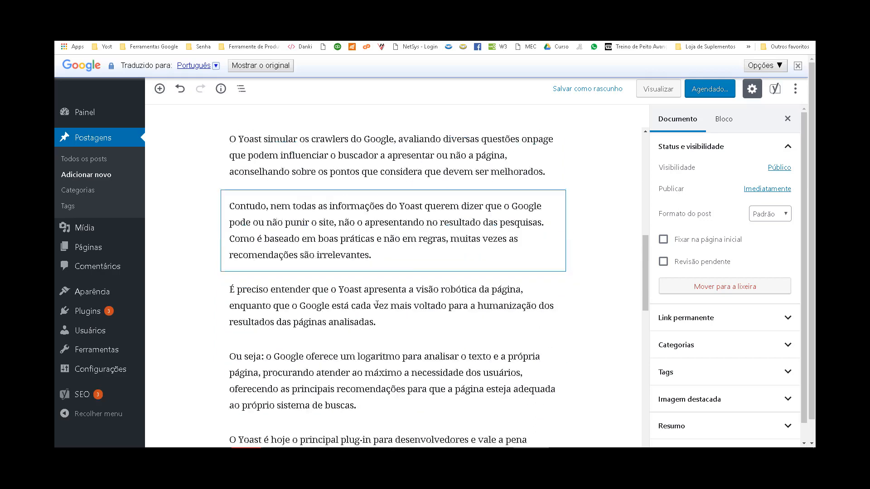
scroll(377, 304, "down", 4)
scroll(341, 289, "up", 8)
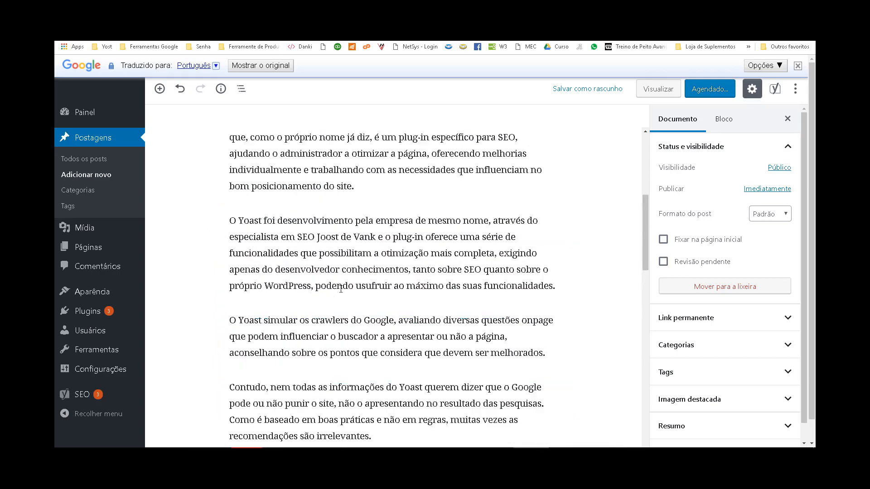
scroll(341, 289, "up", 5)
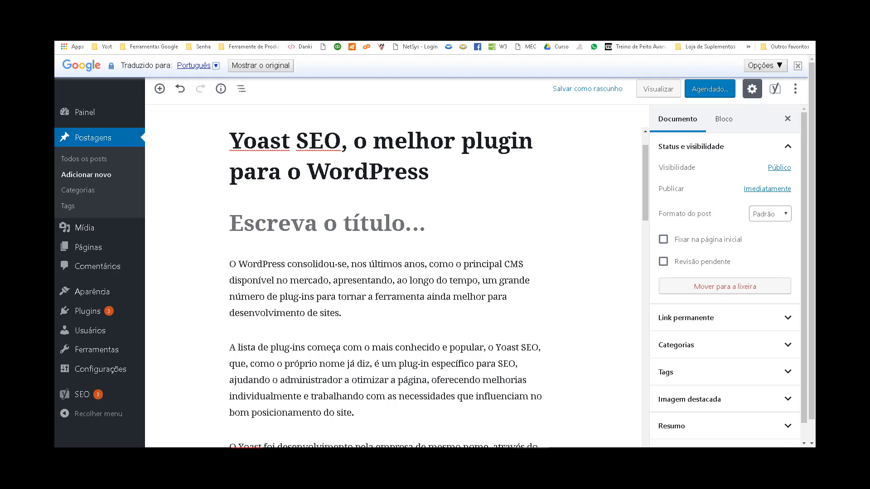
scroll(424, 225, "down", 10)
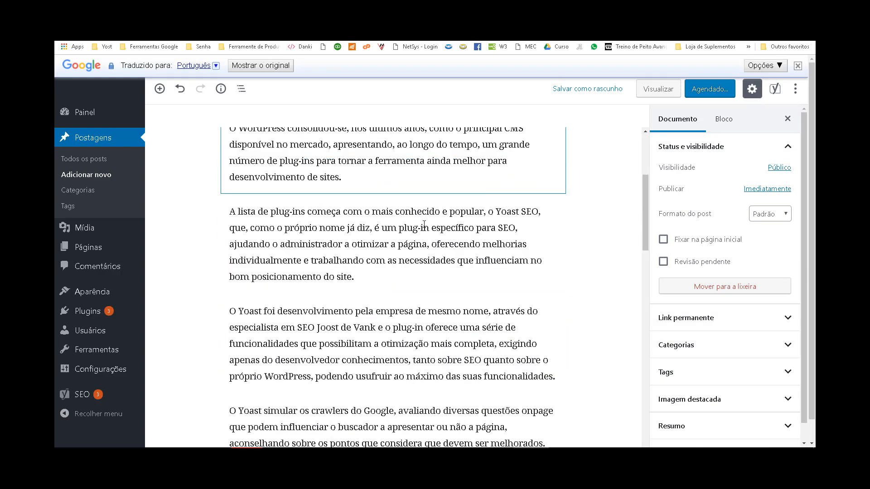
scroll(424, 225, "down", 5)
scroll(424, 225, "down", 4)
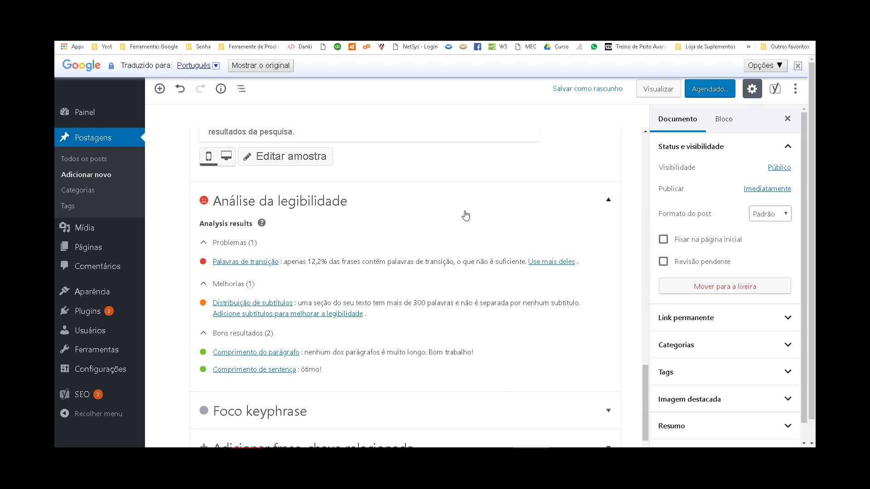
Check the start of the article once more and save the translated post page as a draft.
scroll(466, 217, "up", 15)
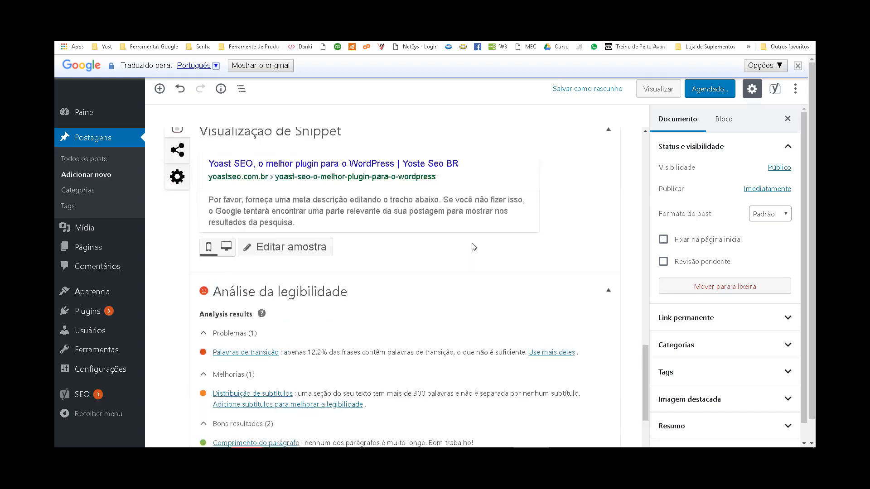
scroll(473, 245, "up", 10)
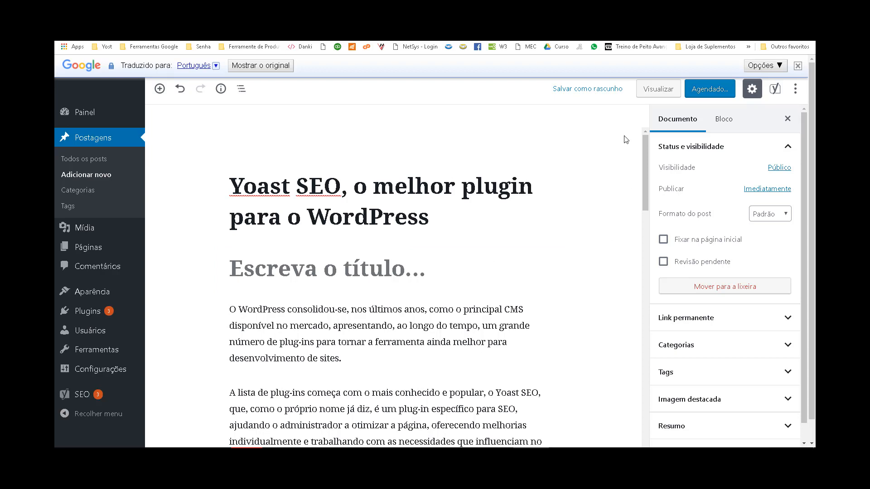
left_click(576, 89)
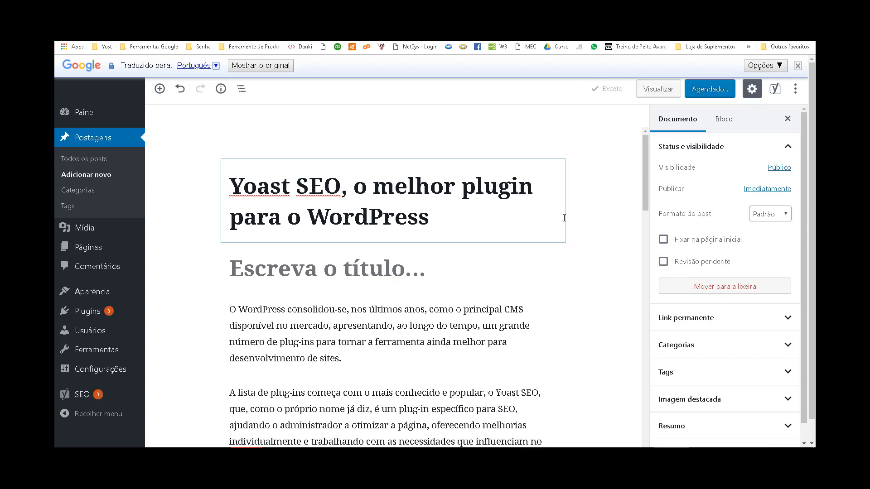
Review the article and its readability results on transition words and subheadings, and check the source article in Word.
scroll(564, 226, "down", 1)
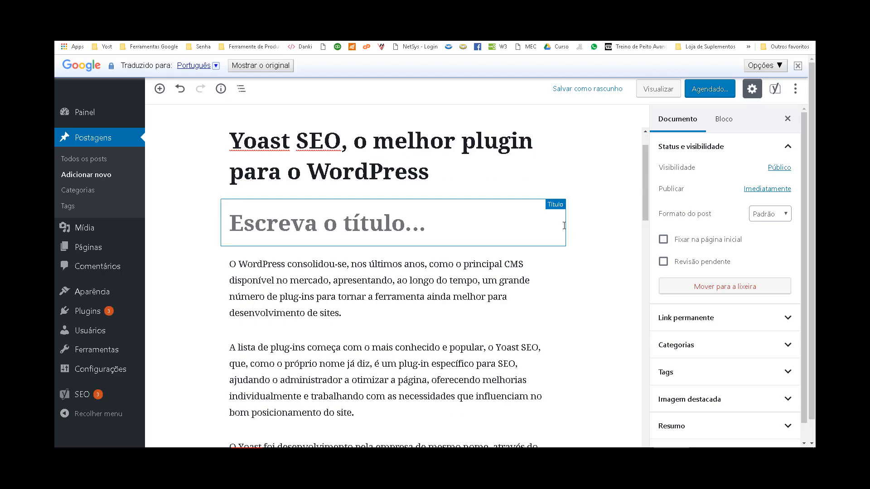
scroll(570, 286, "down", 15)
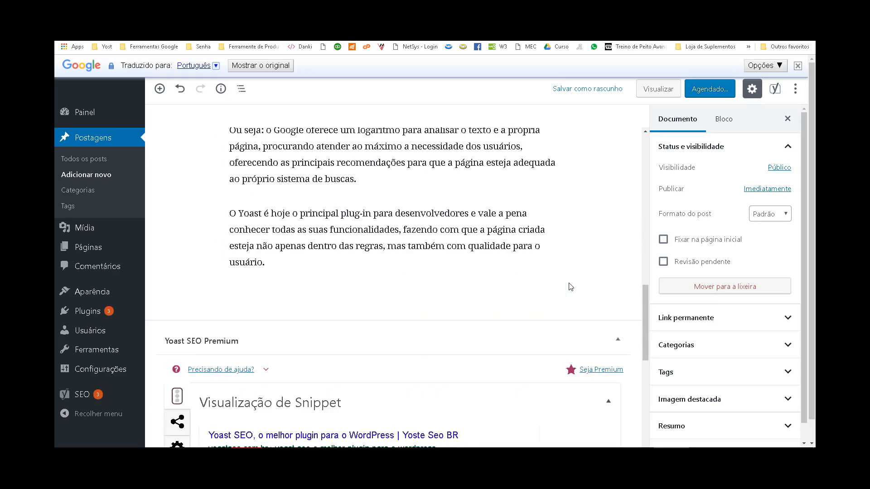
scroll(570, 286, "down", 6)
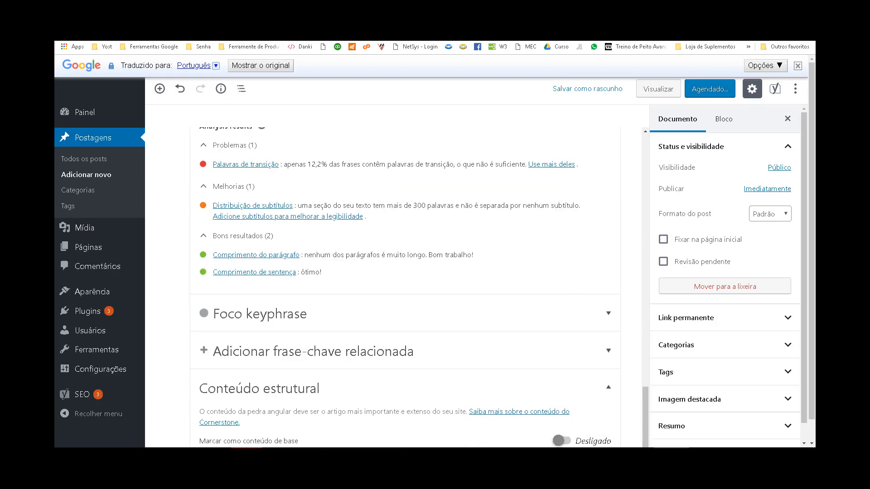
key("alt+Tab")
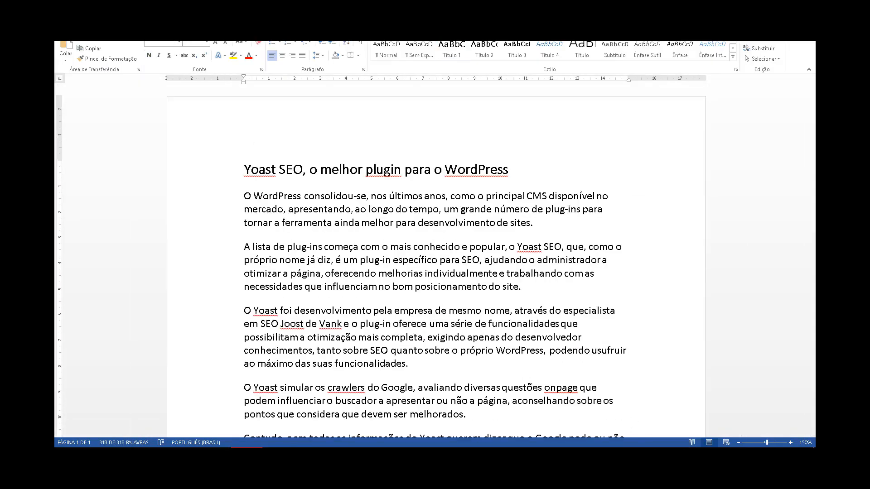
key("ctrl+a")
left_click(434, 281)
key("alt+Tab")
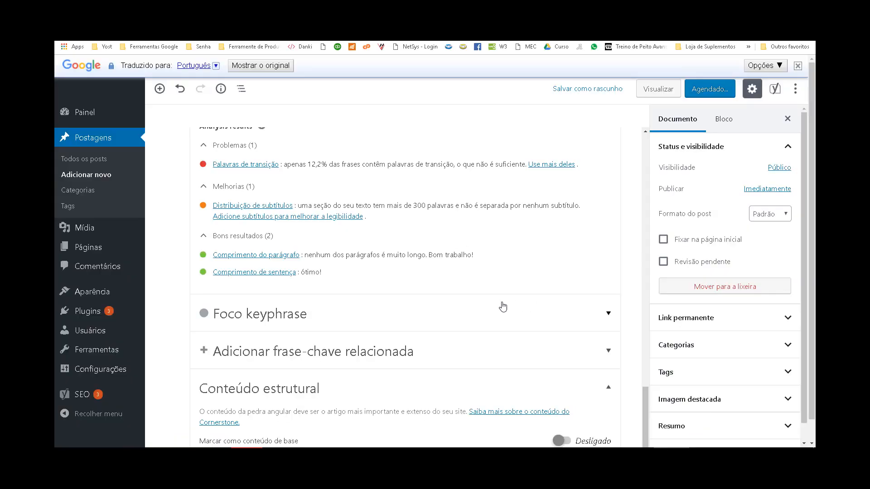
Reread the post's paragraphs from the beginning and go over the snippet preview and readability analysis again.
scroll(487, 326, "up", 4)
scroll(486, 327, "up", 15)
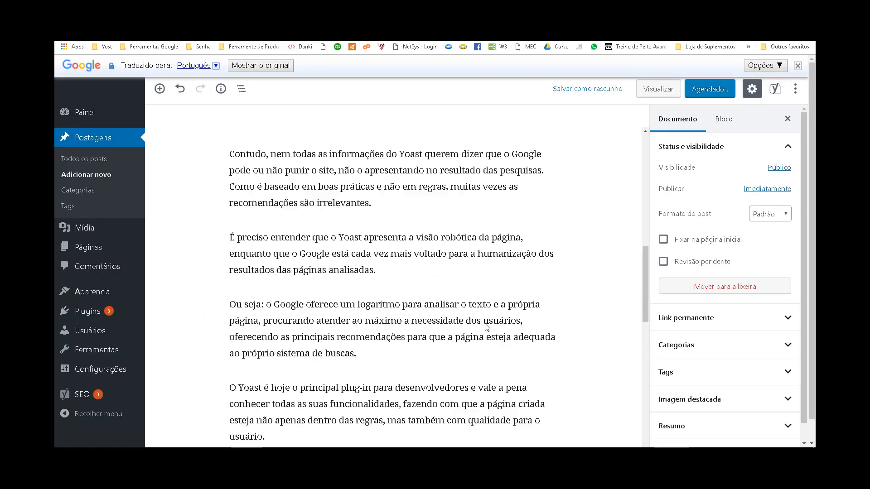
scroll(487, 328, "up", 1)
scroll(486, 326, "down", 4)
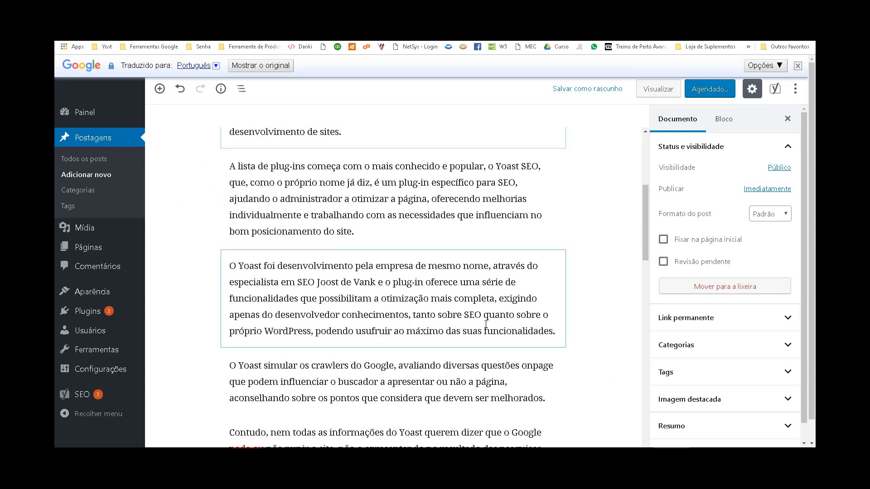
scroll(486, 324, "up", 4)
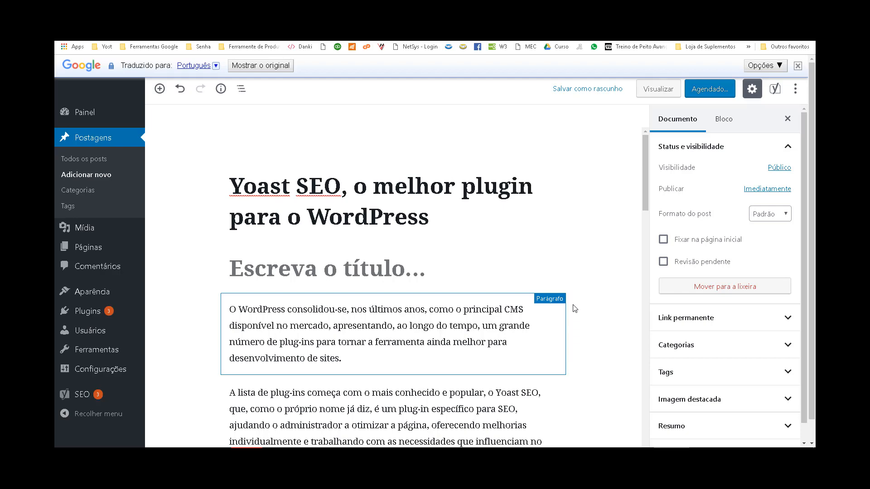
scroll(575, 308, "down", 15)
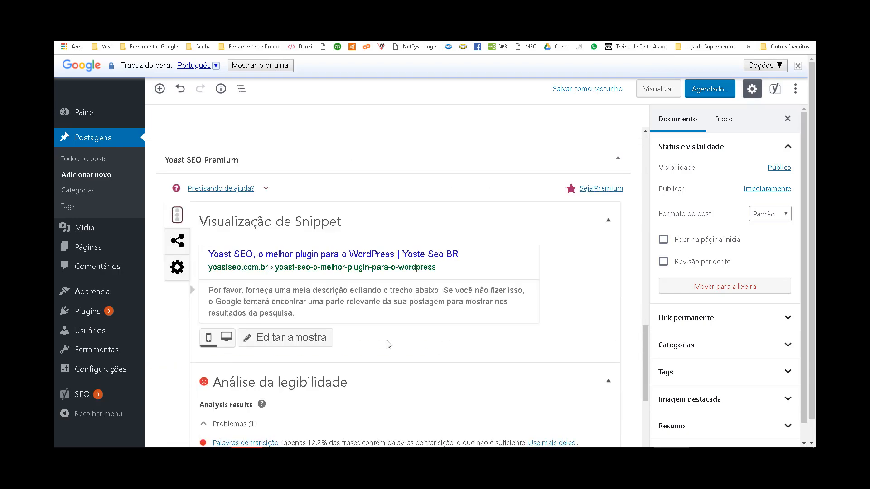
scroll(288, 332, "down", 3)
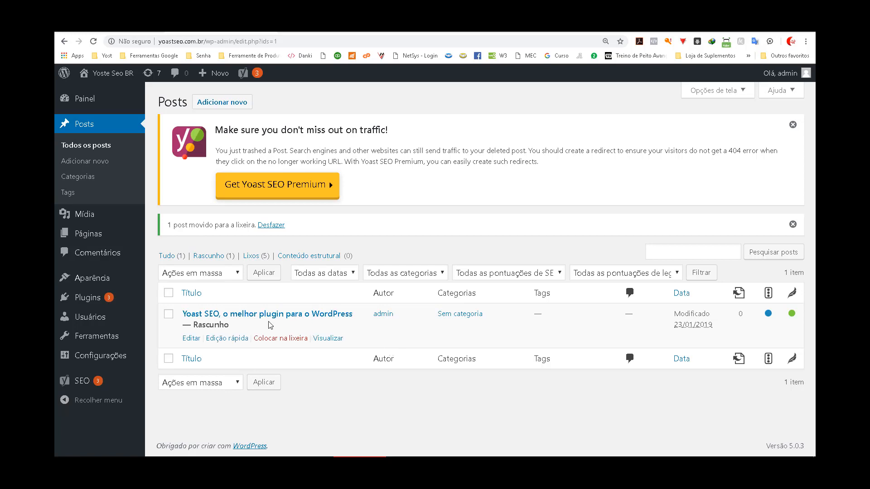
Open the draft "Yoast SEO, o melhor plugin para o WordPress" from the posts list and examine its text and "Análise da legibilidade" results.
left_click(194, 338)
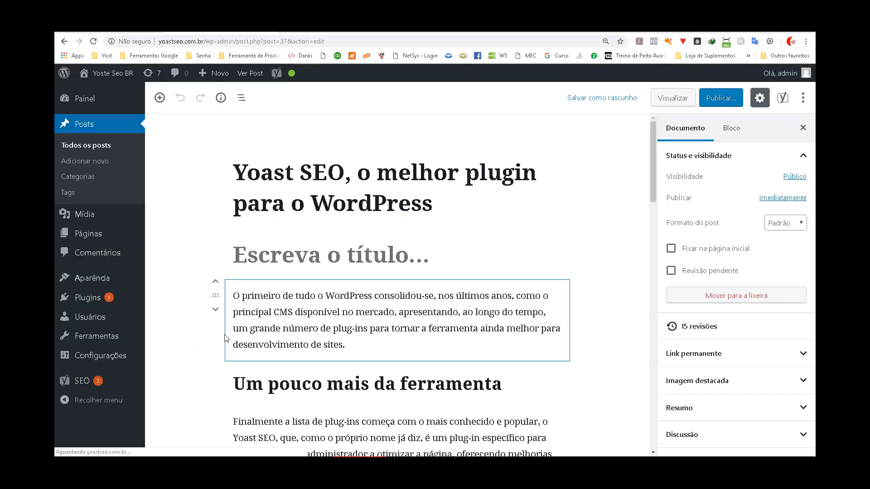
scroll(363, 287, "down", 15)
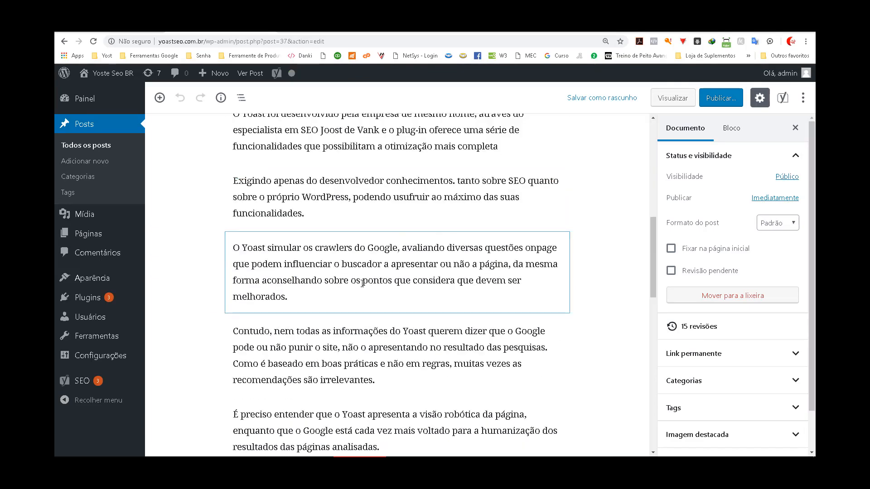
scroll(363, 287, "down", 6)
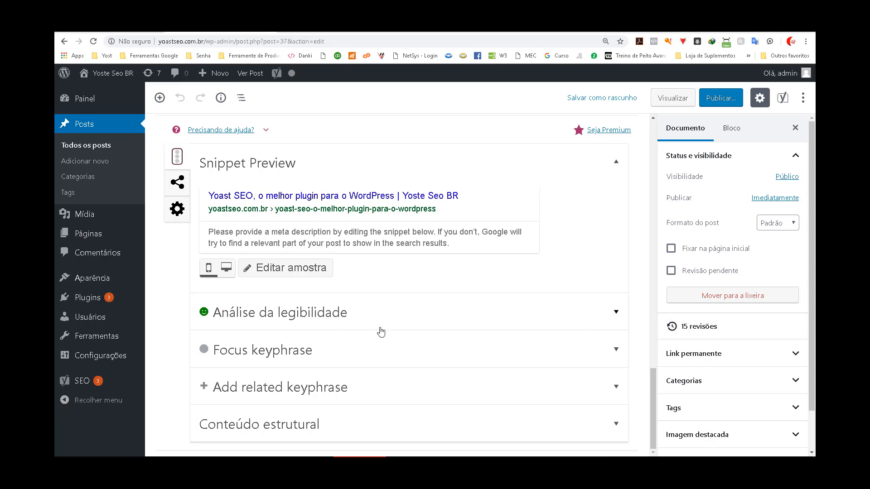
left_click(469, 313)
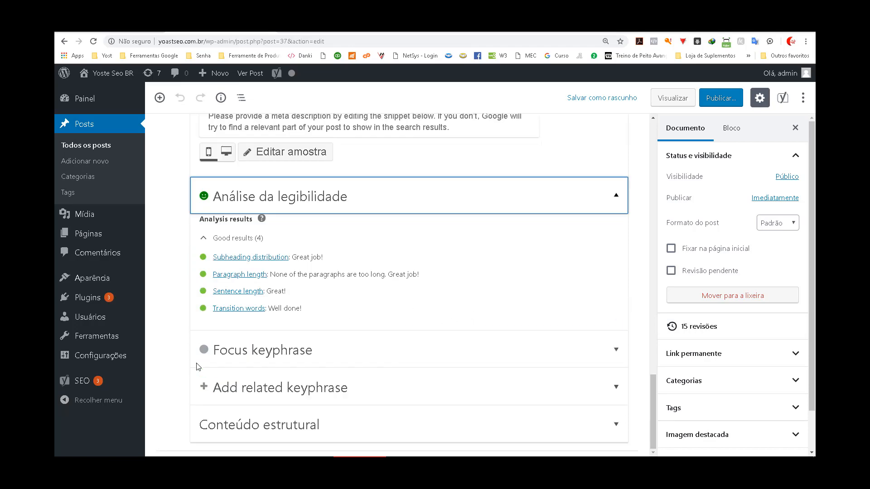
scroll(197, 364, "down", 3)
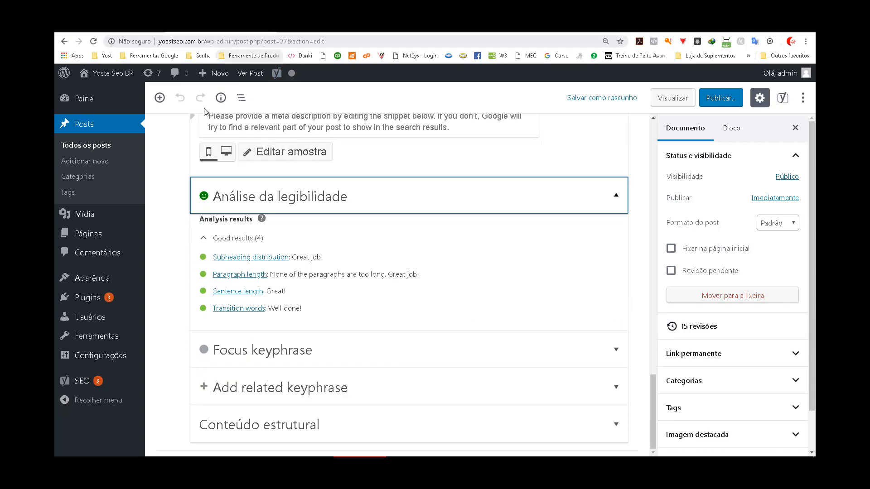
Create a new post in a separate tab and paste the whole article from Word into its body.
left_click(101, 168)
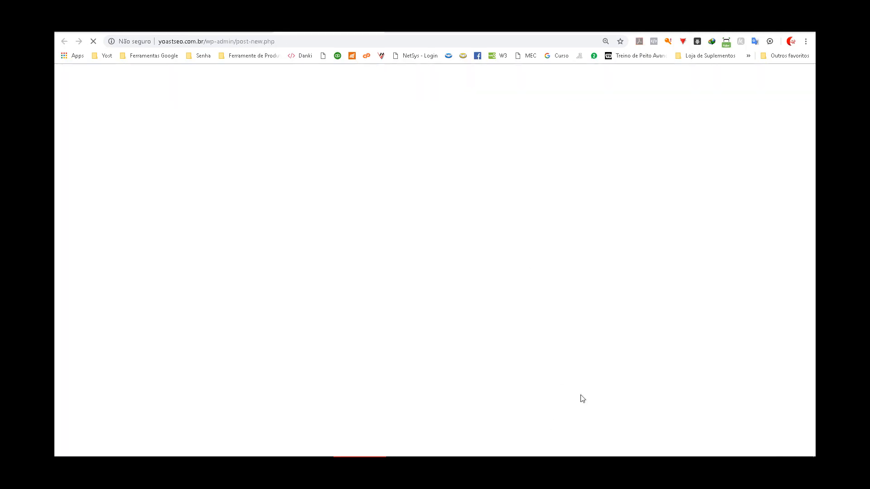
key("alt+Tab")
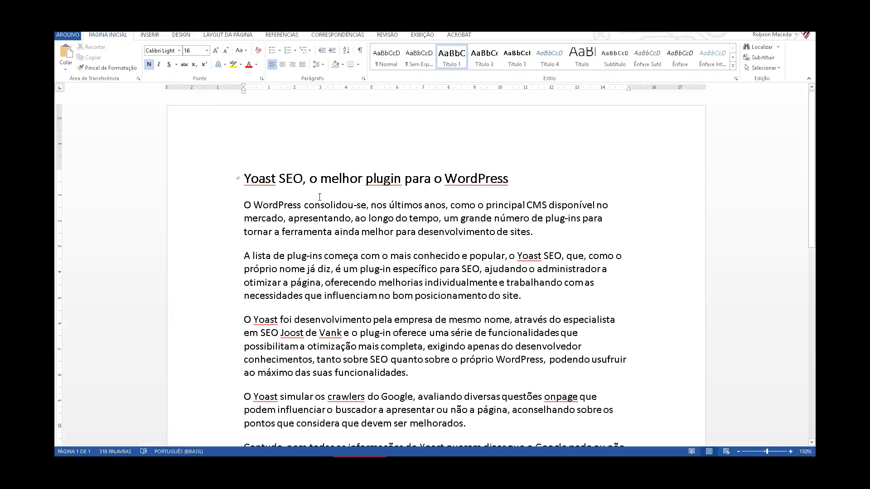
left_click_drag(244, 179, 611, 409)
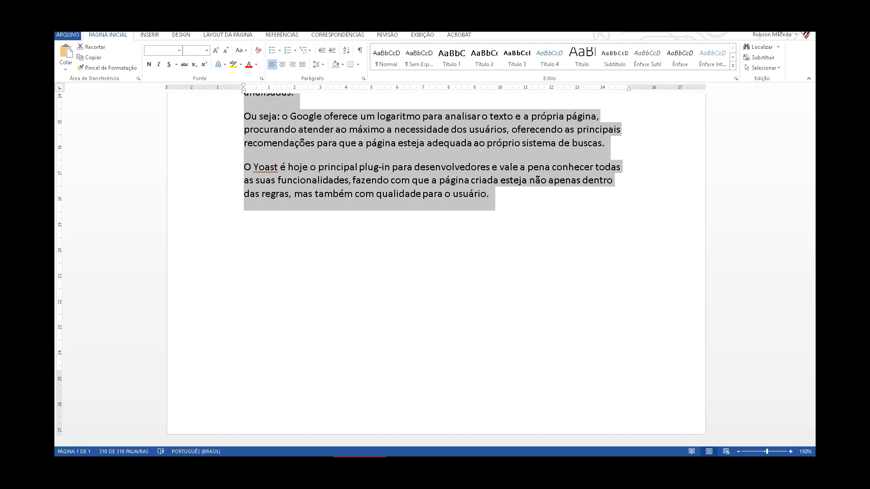
key("alt+Tab")
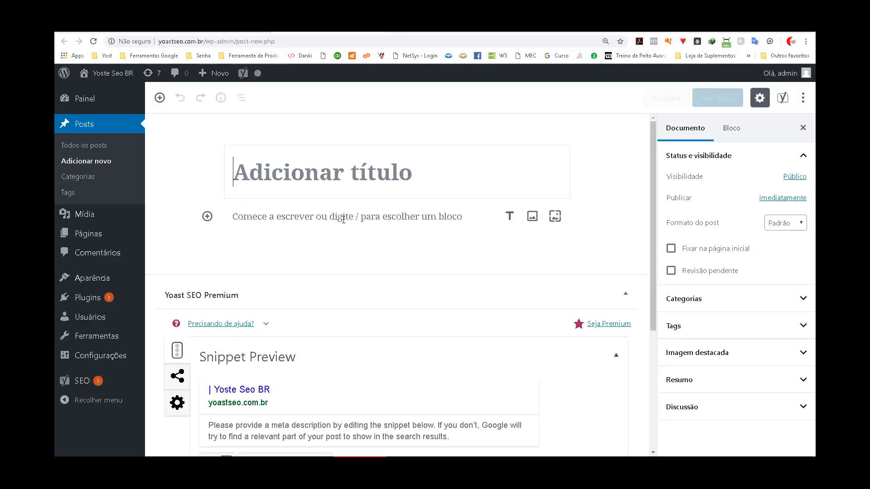
left_click(343, 219)
key("ctrl+v")
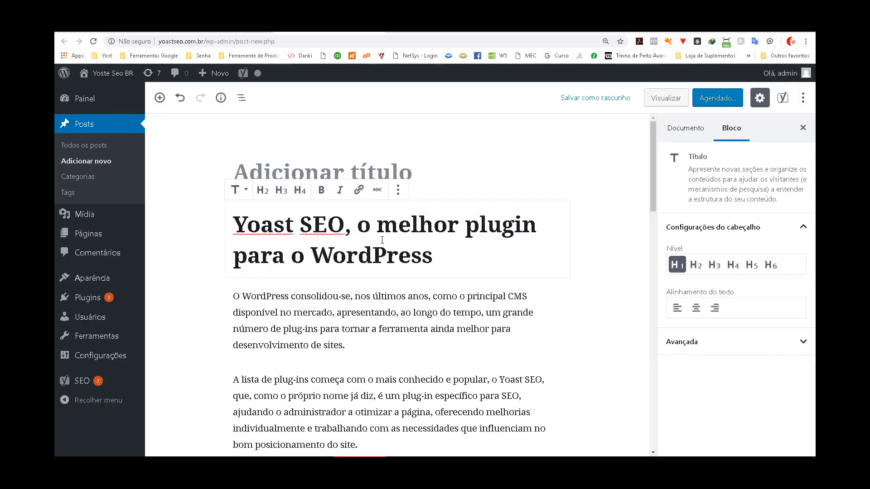
Move the heading "Yoast SEO, o melhor plugin para o WordPress" from the body into the post title.
key("ctrl+a")
key("ctrl+x")
left_click(379, 163)
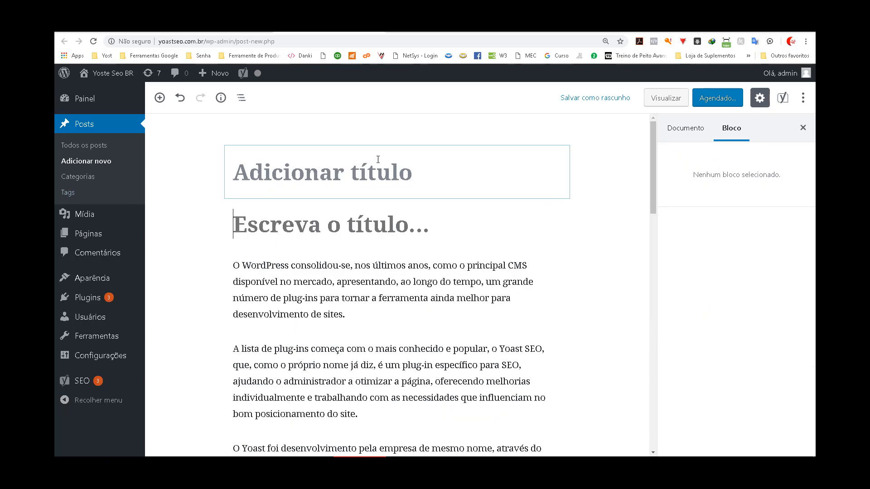
key("ctrl+v")
Examine the new post's "Análise da legibilidade" results, highlighting the transition words message.
scroll(374, 177, "down", 15)
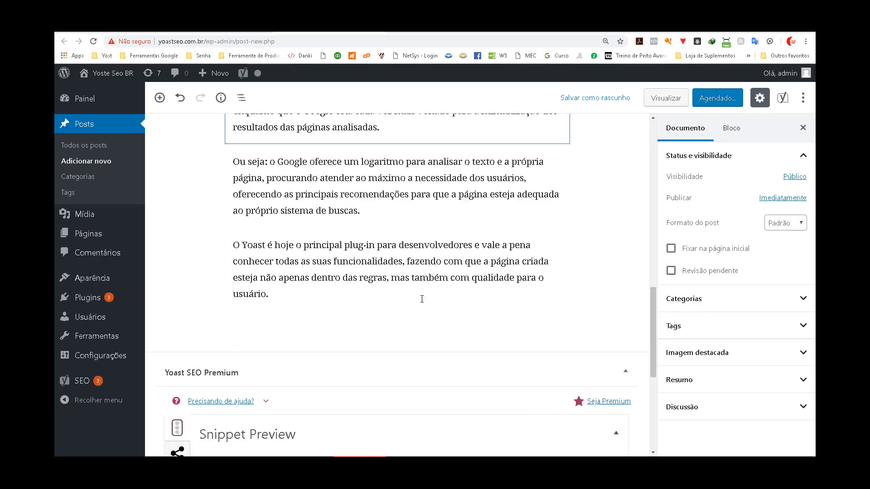
left_click(531, 318)
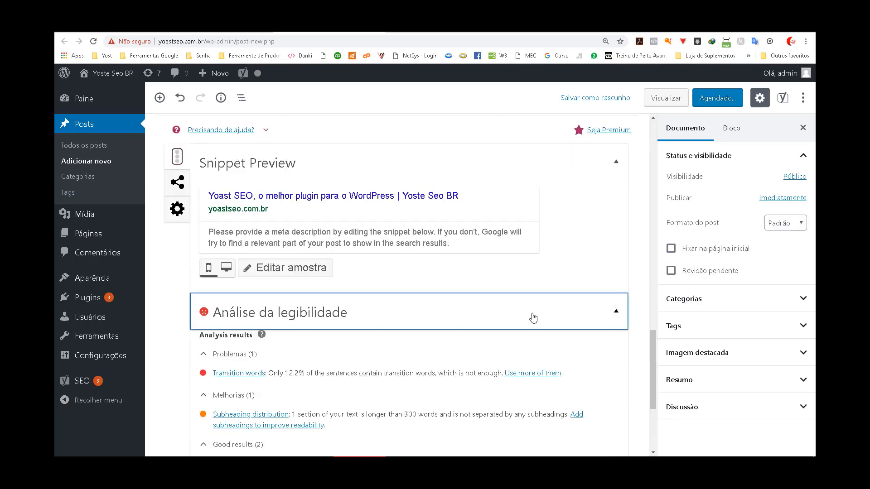
scroll(398, 307, "down", 3)
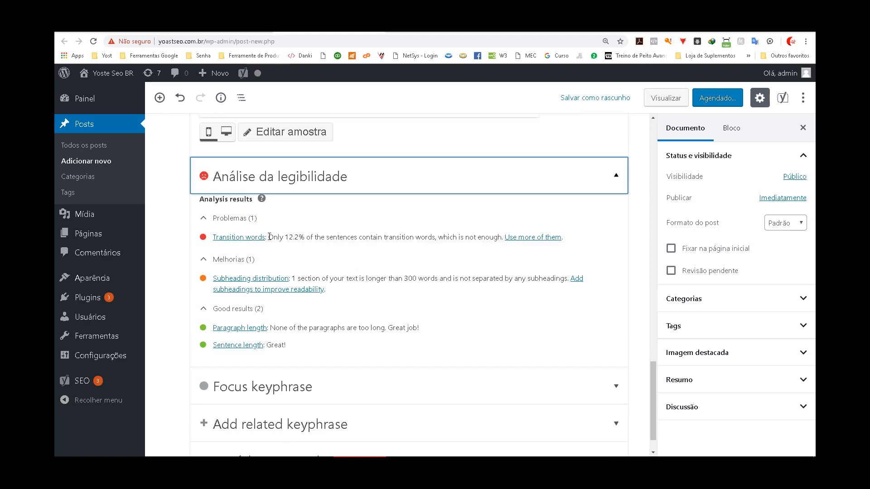
left_click_drag(269, 237, 373, 237)
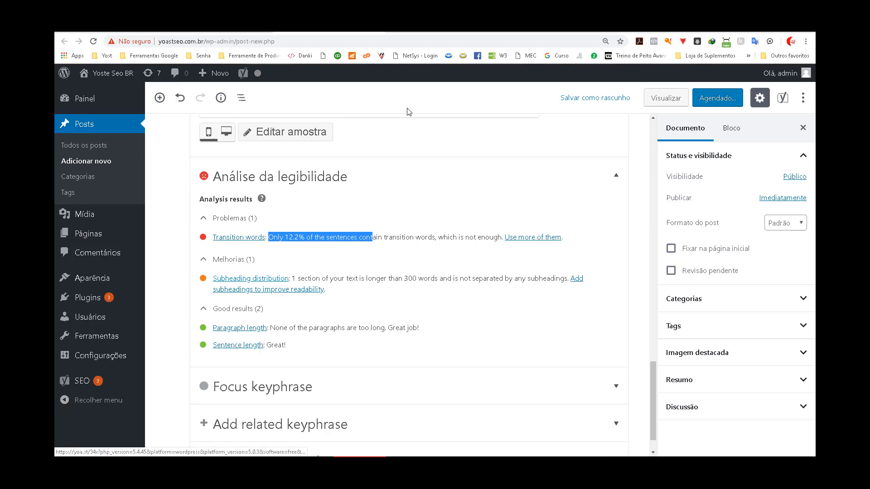
In the existing draft, examine the transition phrase "O primeiro de tudo" and the subheading "Um pouco mais da ferramenta".
scroll(394, 238, "up", 3)
scroll(394, 238, "up", 15)
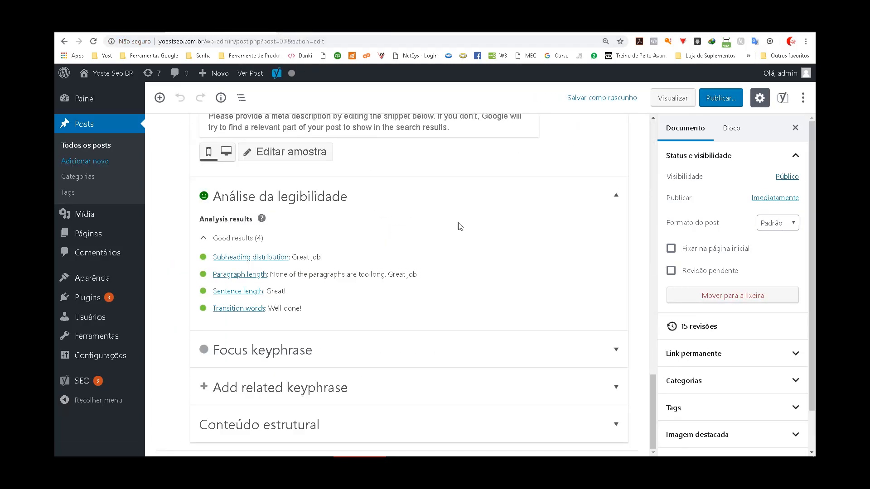
scroll(473, 244, "up", 20)
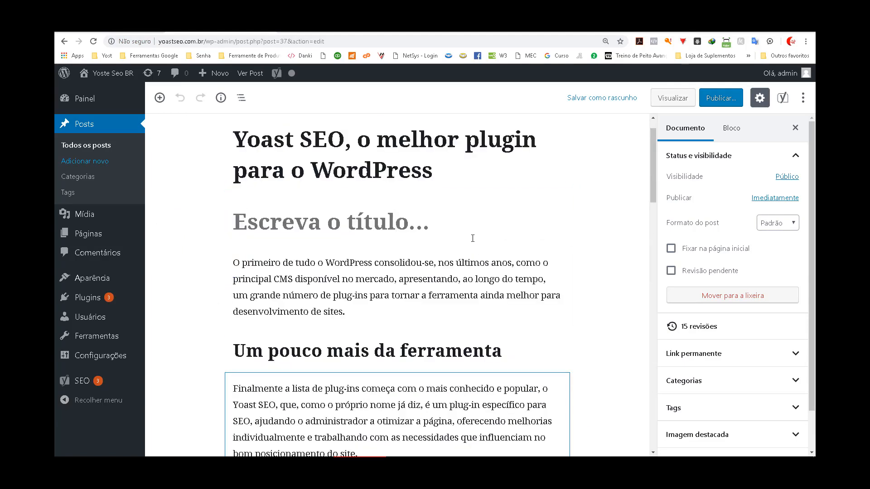
left_click(235, 295)
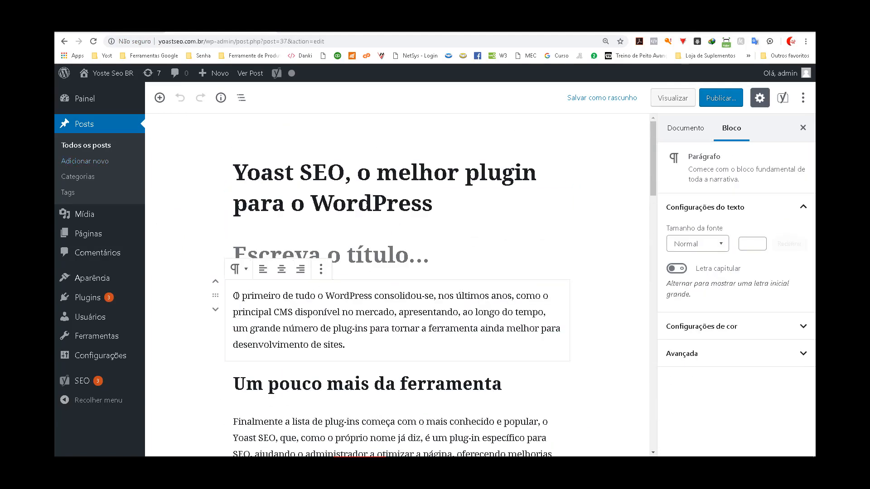
left_click_drag(233, 296, 315, 295)
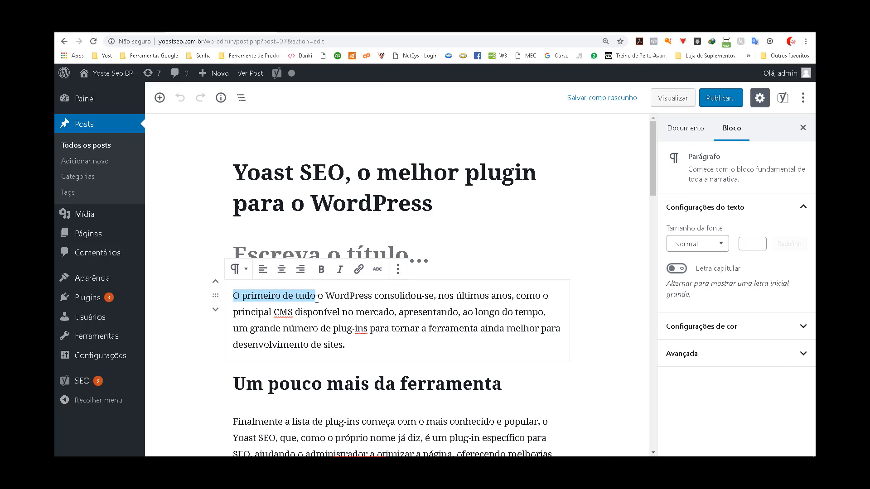
scroll(329, 297, "down", 2)
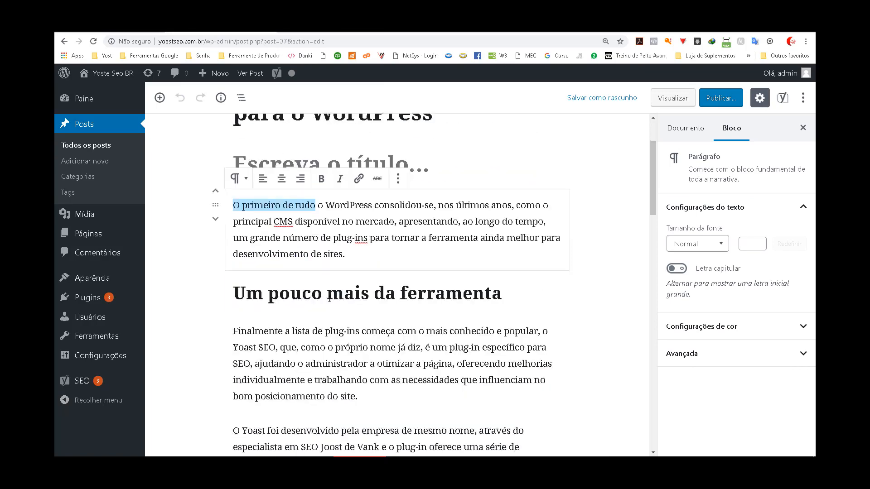
left_click(359, 295)
scroll(344, 297, "down", 6)
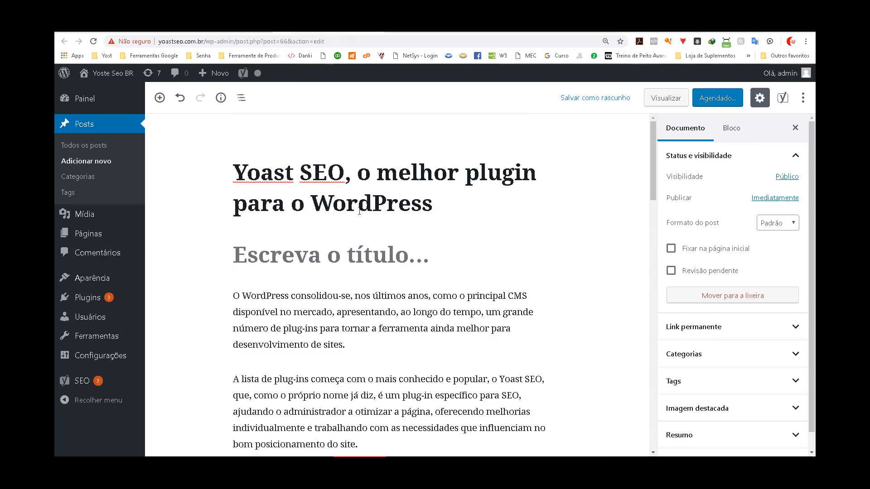
Compare the new post's text and transition words result with the existing draft's opening paragraphs and subheading.
scroll(359, 211, "down", 15)
left_click_drag(268, 281, 373, 282)
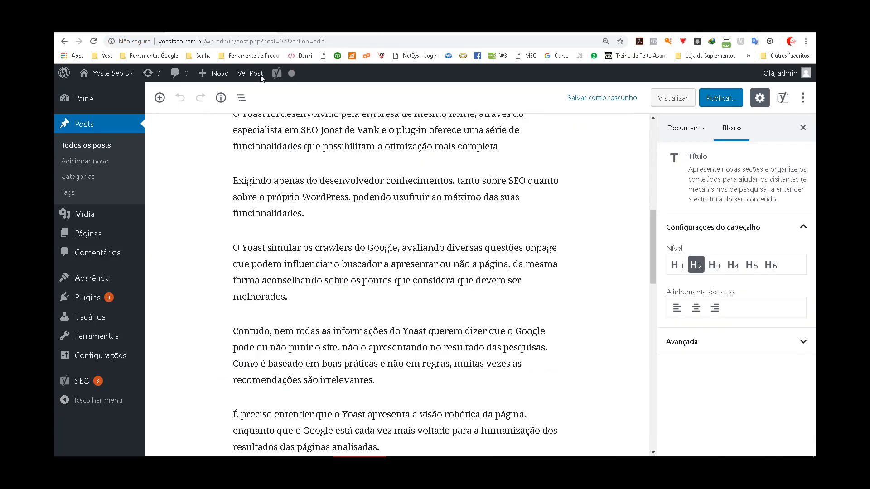
scroll(336, 207, "up", 8)
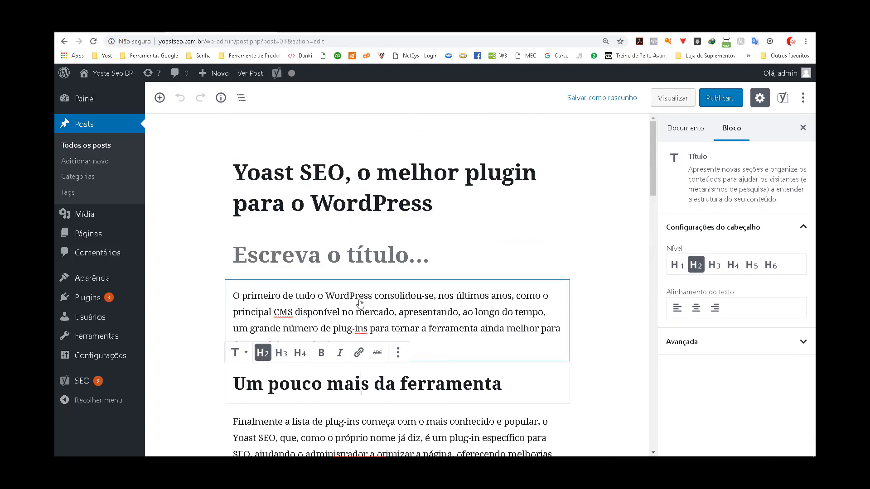
scroll(336, 208, "down", 3)
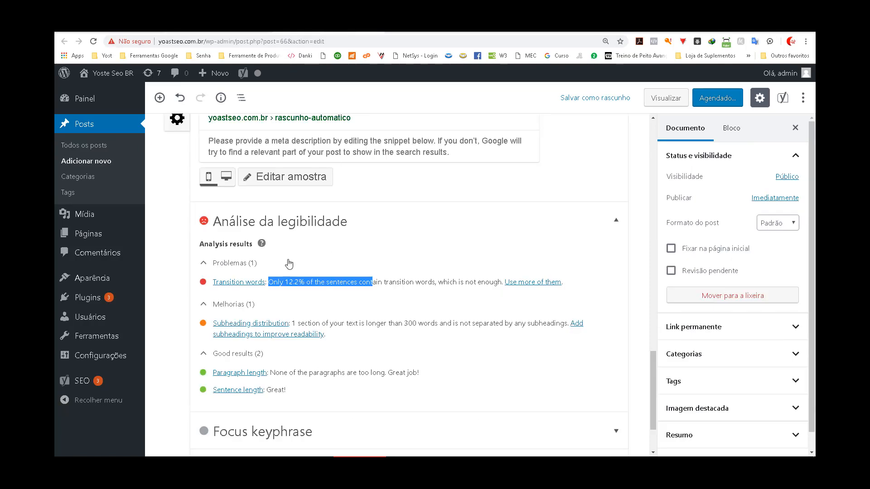
scroll(302, 231, "up", 15)
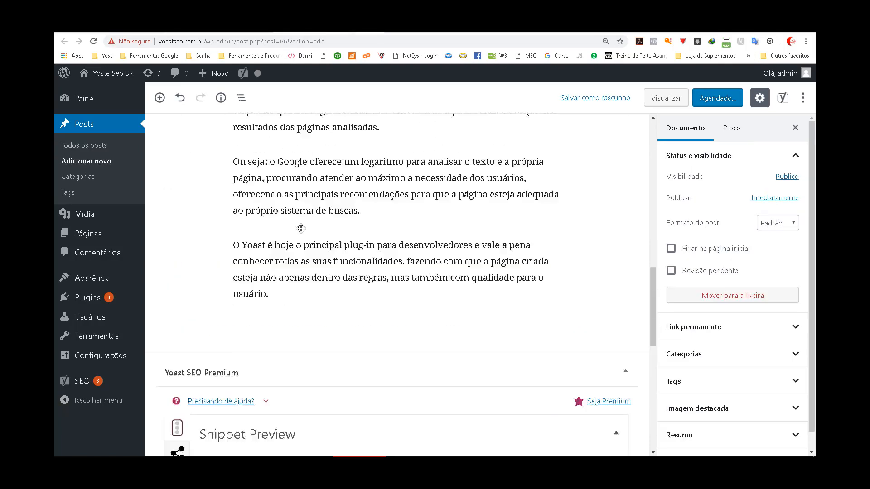
Compare the "O Yoast foi desenvolvido" paragraph in the new post with its shorter, split version in the existing draft.
scroll(302, 229, "up", 2)
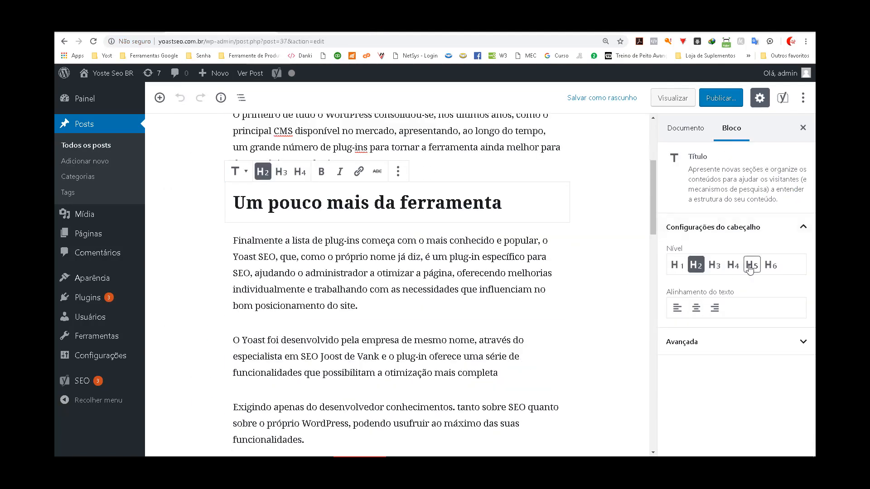
scroll(318, 287, "down", 2)
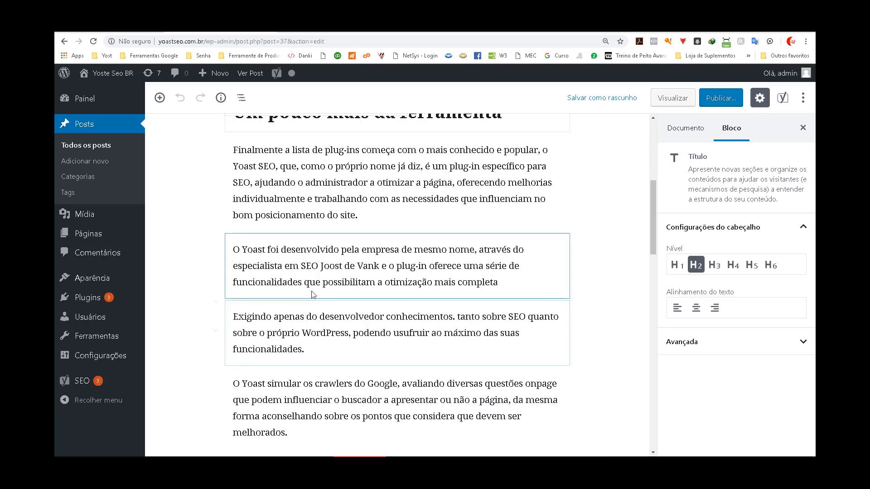
left_click(330, 31)
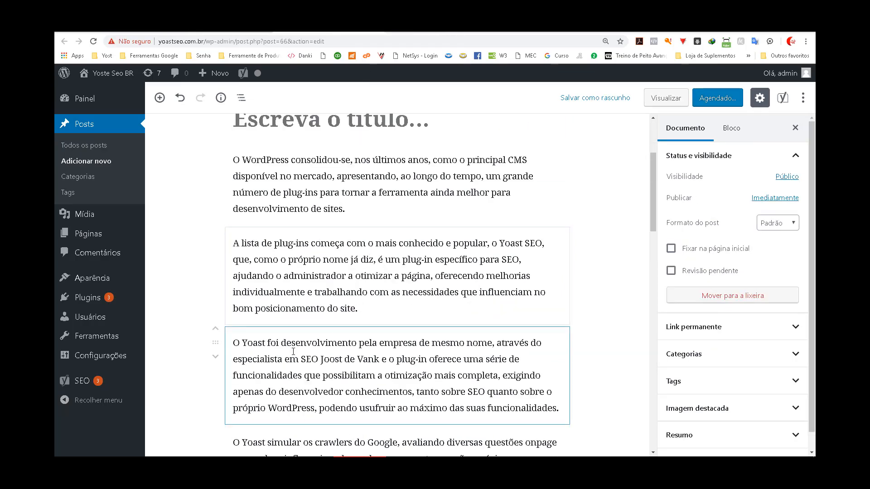
scroll(424, 385, "down", 1)
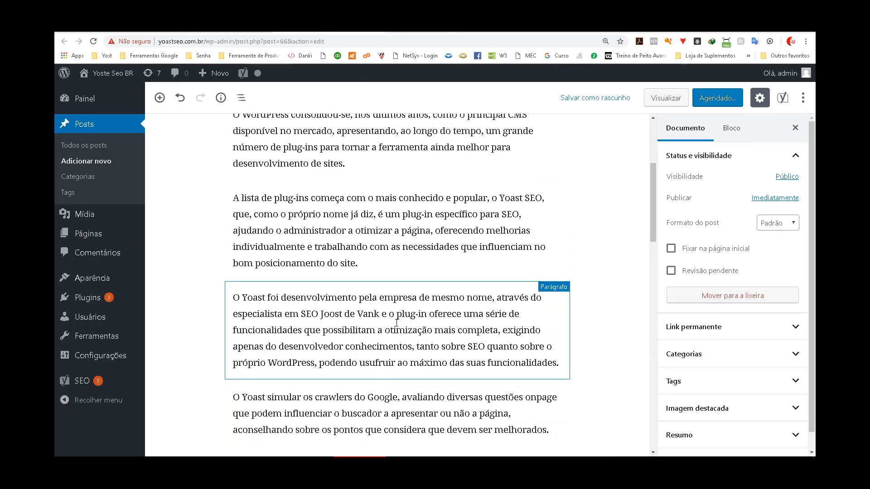
left_click(397, 329)
left_click(232, 30)
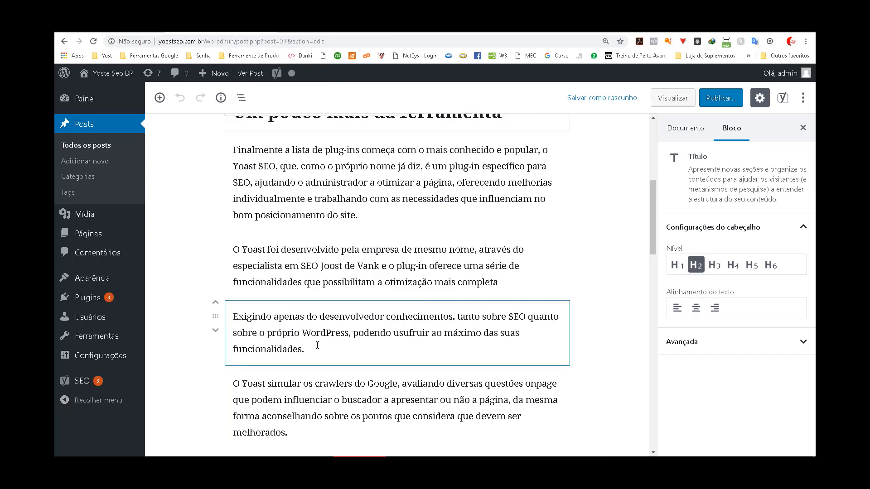
Read through the existing draft's remaining paragraphs and highlight the transition phrase "Por tanto" near the end.
scroll(341, 348, "down", 2)
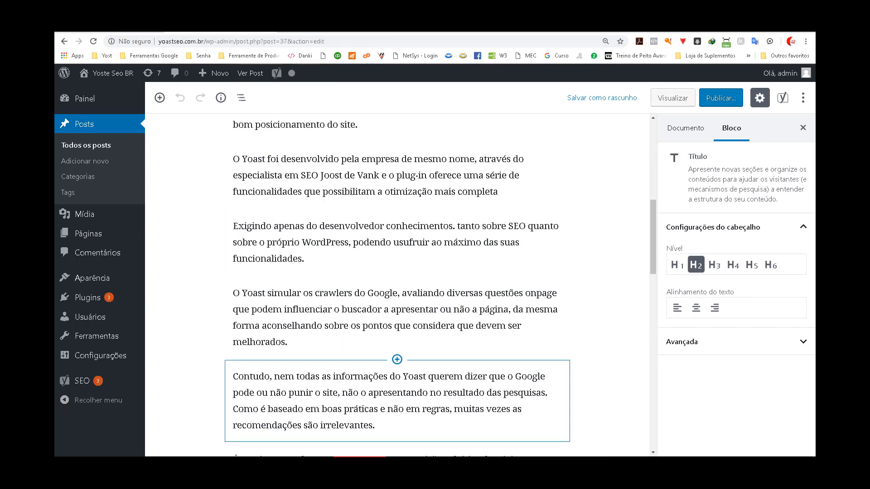
scroll(357, 382, "down", 4)
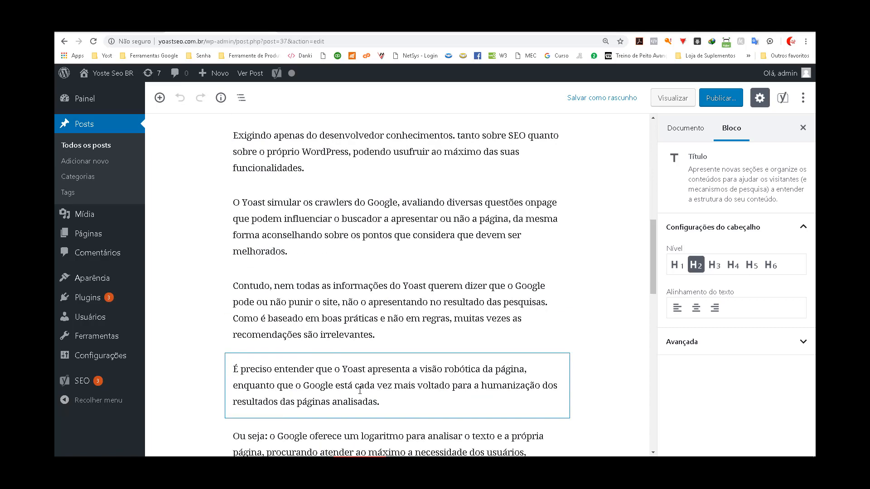
scroll(358, 382, "down", 1)
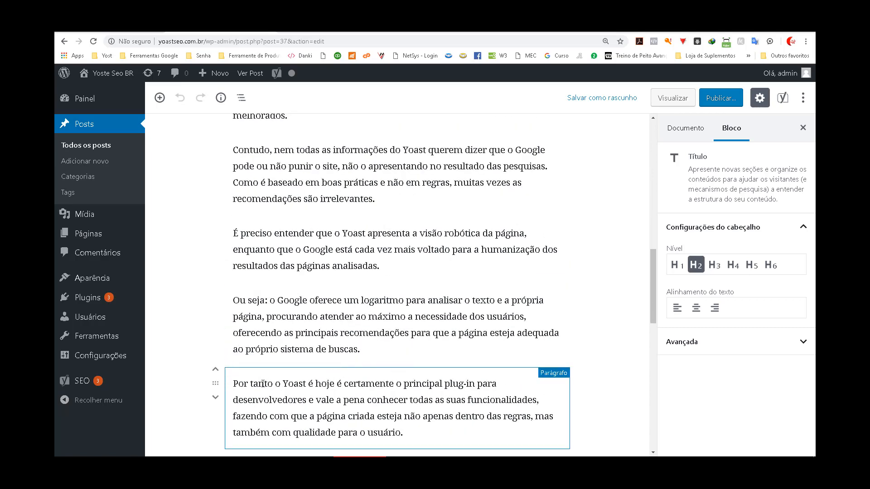
left_click_drag(271, 383, 233, 383)
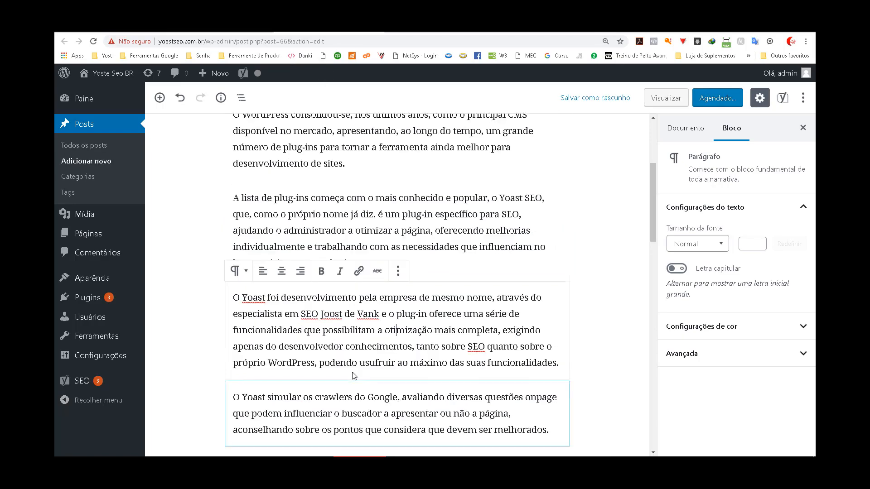
In the new post, delete the article "O" at the start of the final paragraph about Yoast.
scroll(273, 368, "down", 7)
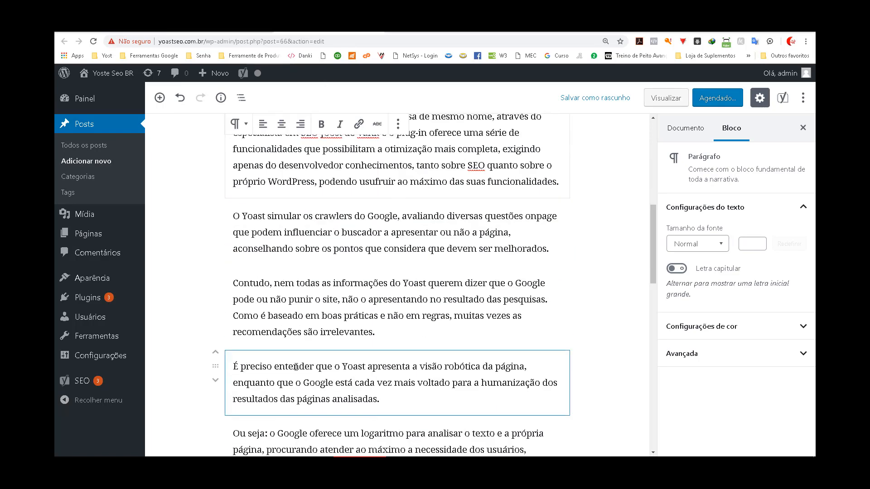
left_click(240, 381)
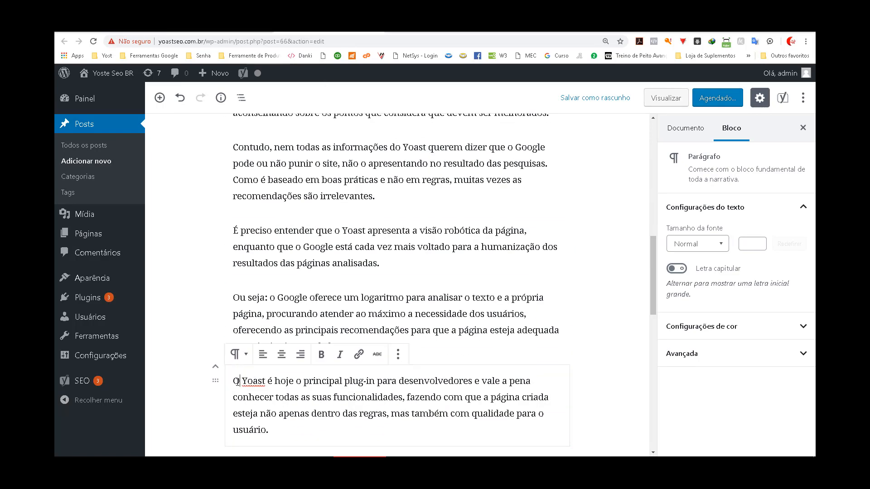
key("BackSpace")
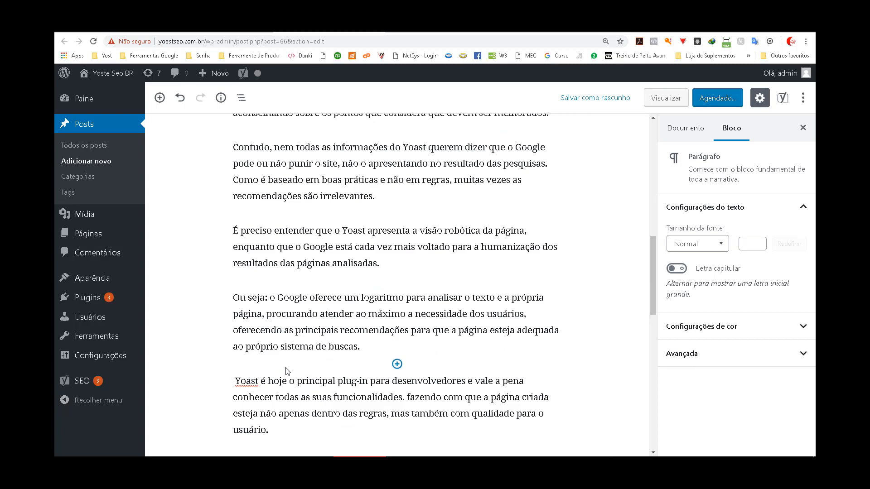
scroll(321, 335, "down", 4)
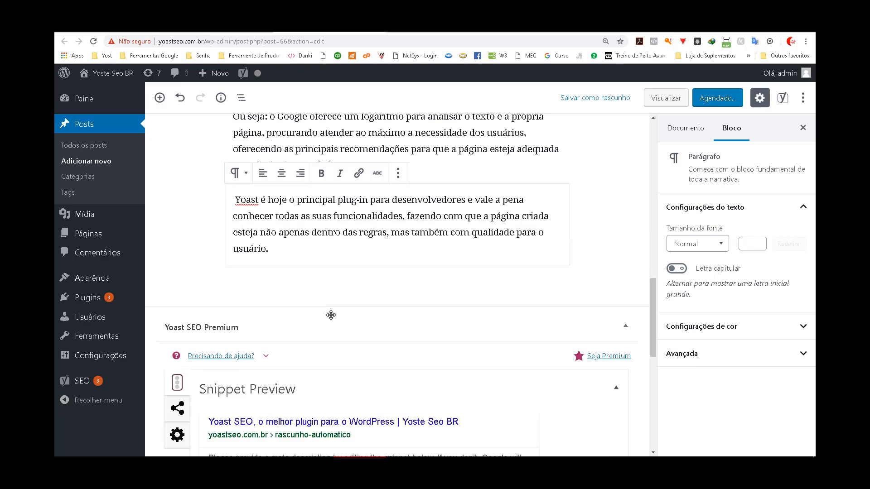
left_click(334, 274)
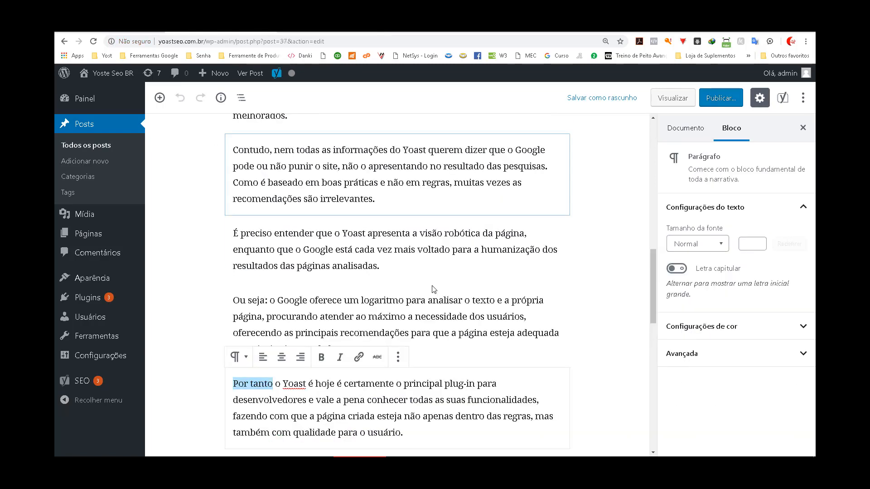
In the existing draft, examine the closing paragraph starting with "Como resultado" and review the text back up to the title.
scroll(448, 317, "down", 5)
left_click(448, 316)
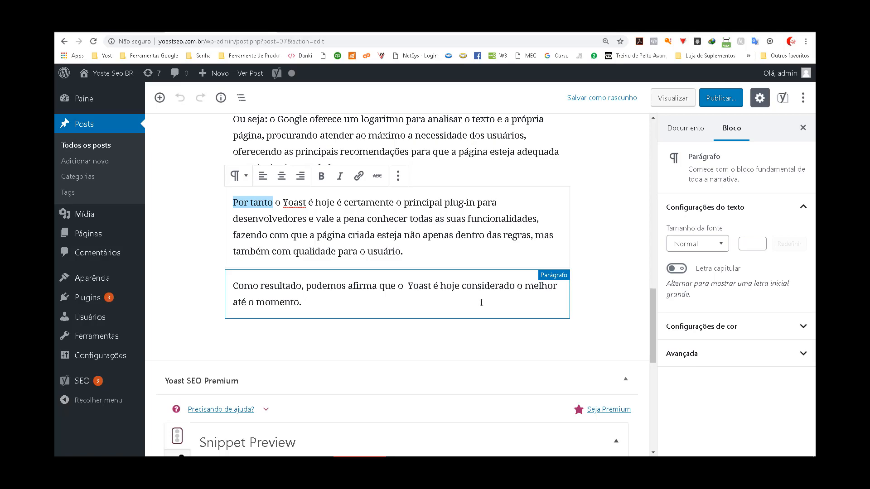
scroll(528, 157, "up", 3)
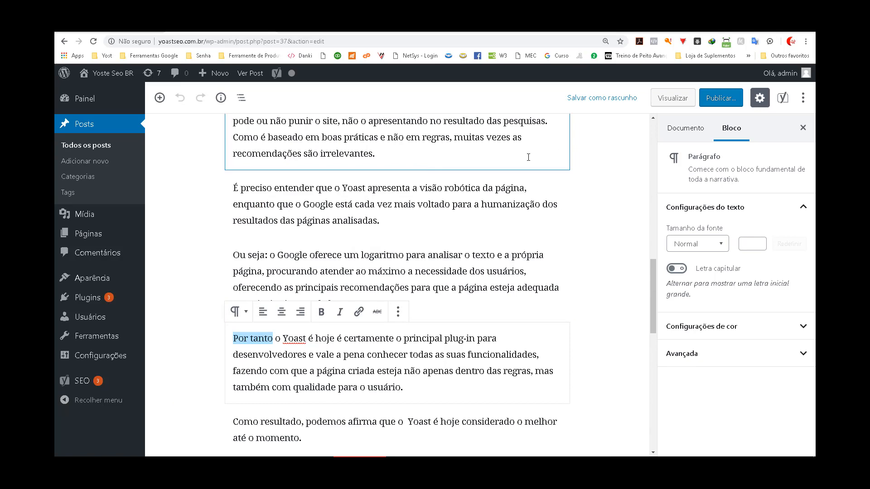
scroll(528, 157, "up", 15)
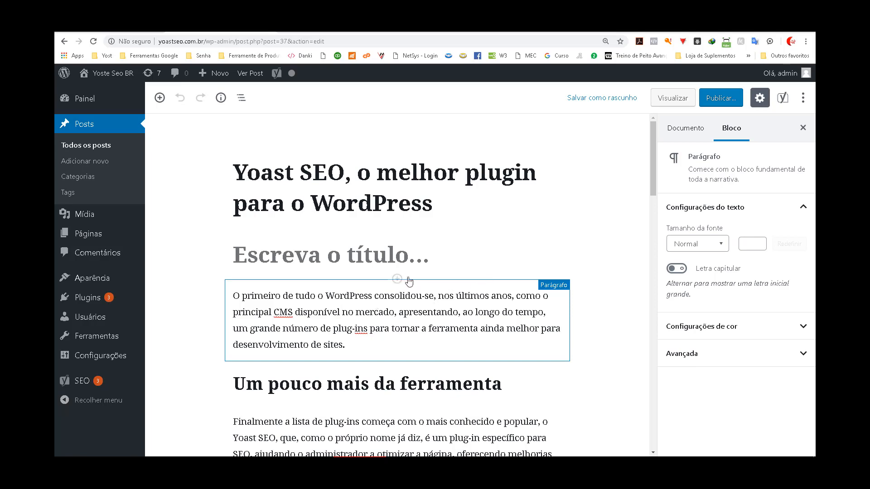
left_click(429, 273)
Review the existing draft's "Análise da legibilidade" results, collapse that section, and return to the closing paragraphs.
scroll(426, 290, "down", 20)
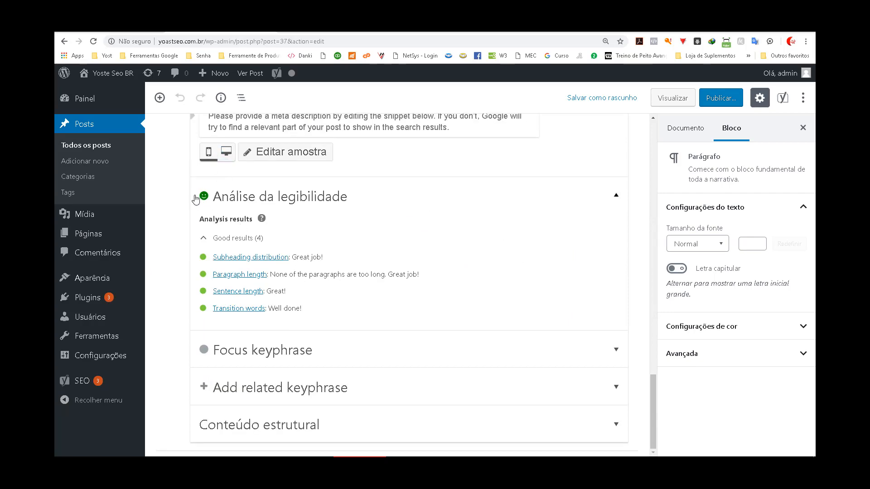
left_click(208, 198)
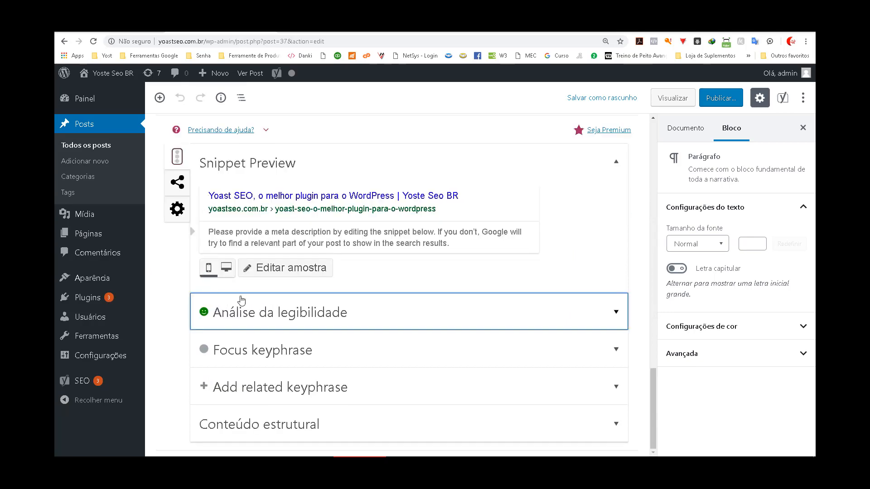
scroll(433, 342, "up", 4)
scroll(433, 340, "down", 4)
scroll(439, 330, "up", 10)
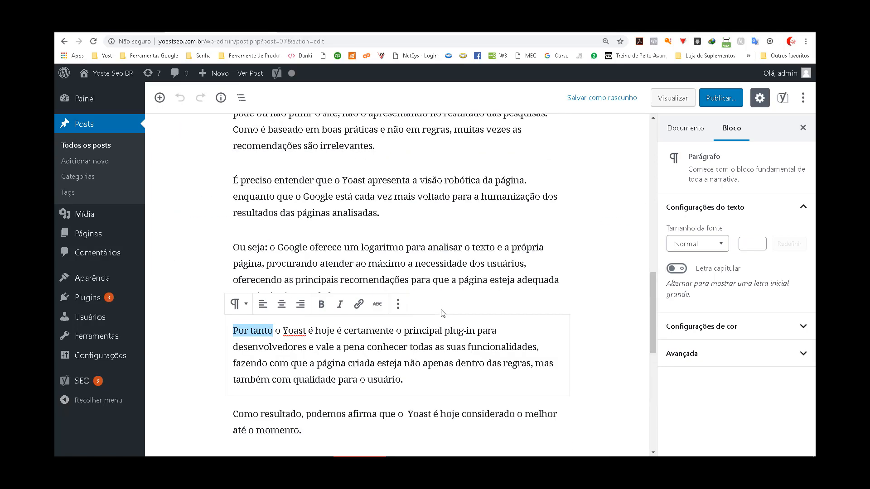